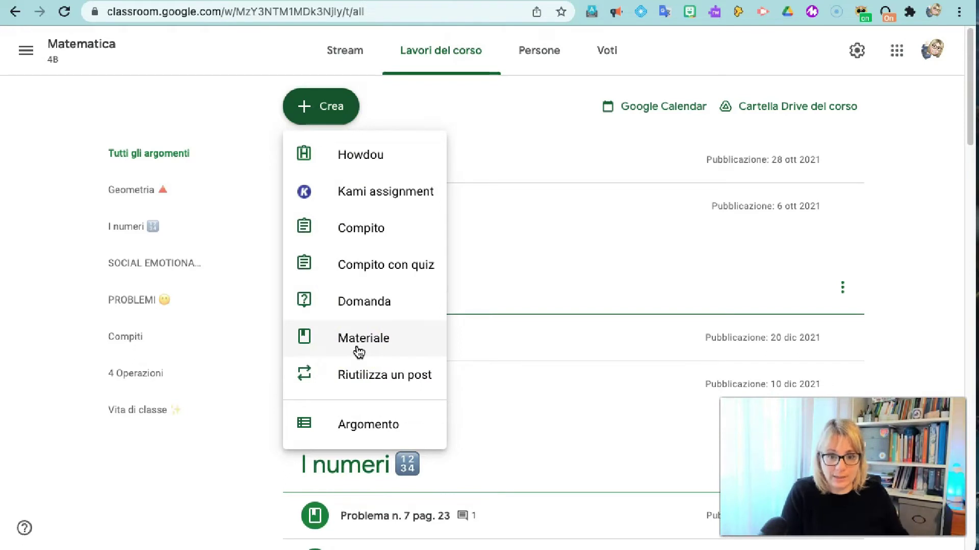
- Create a class material titled "Proprietà divisione" and assign it to the topic "4 Operazioni"
left_click(360, 339)
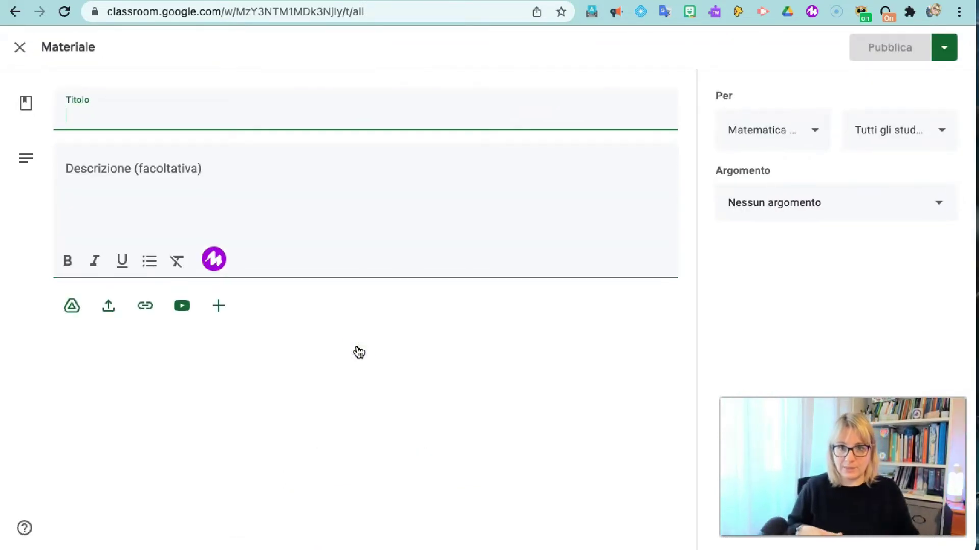
type("Pro")
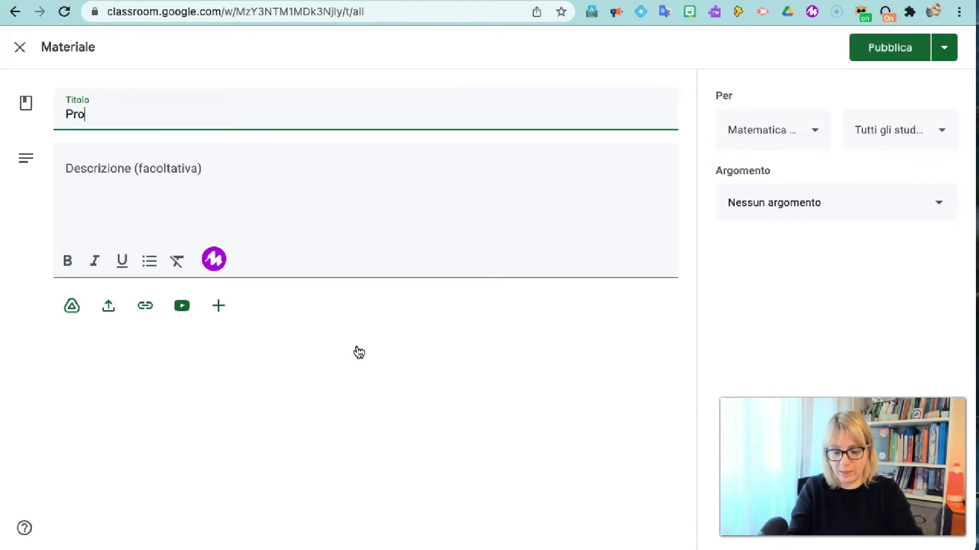
type("priet")
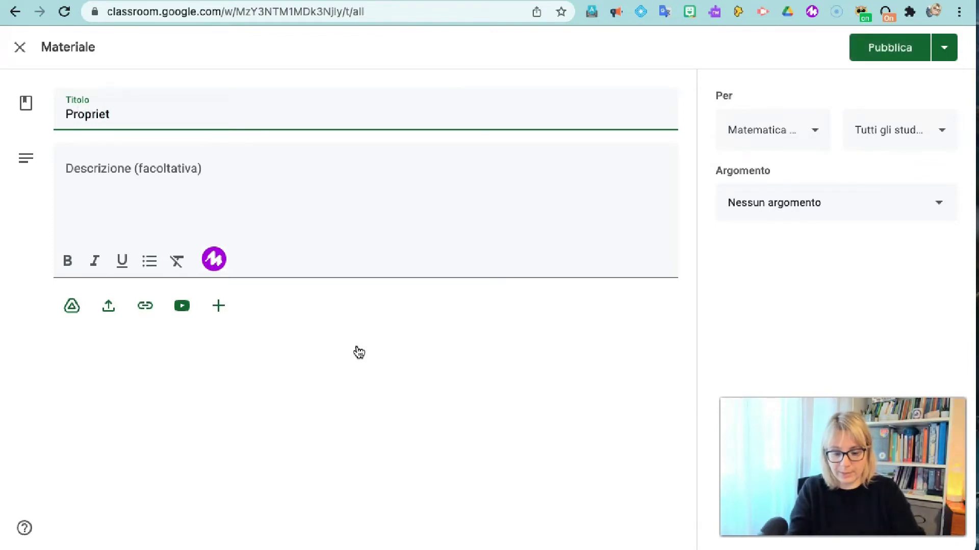
type("à divisione")
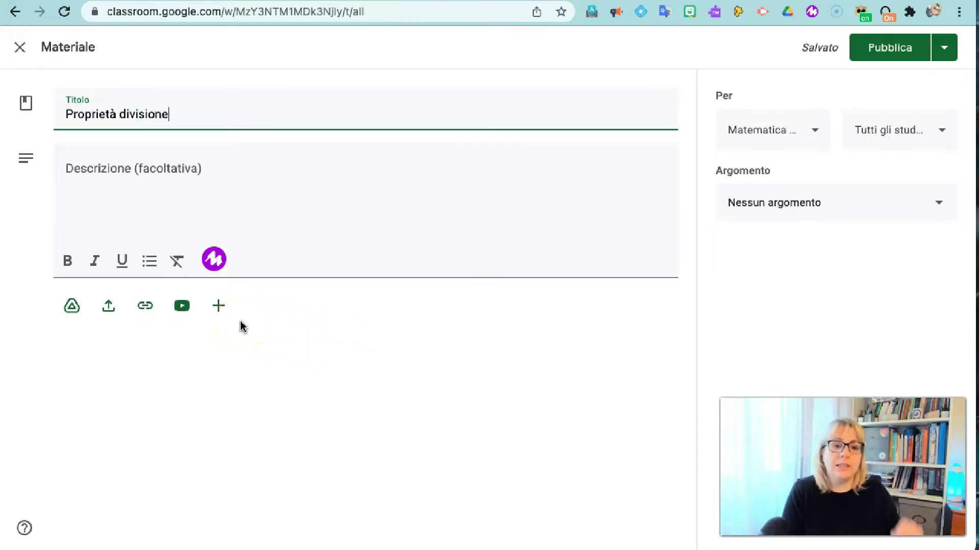
left_click(906, 202)
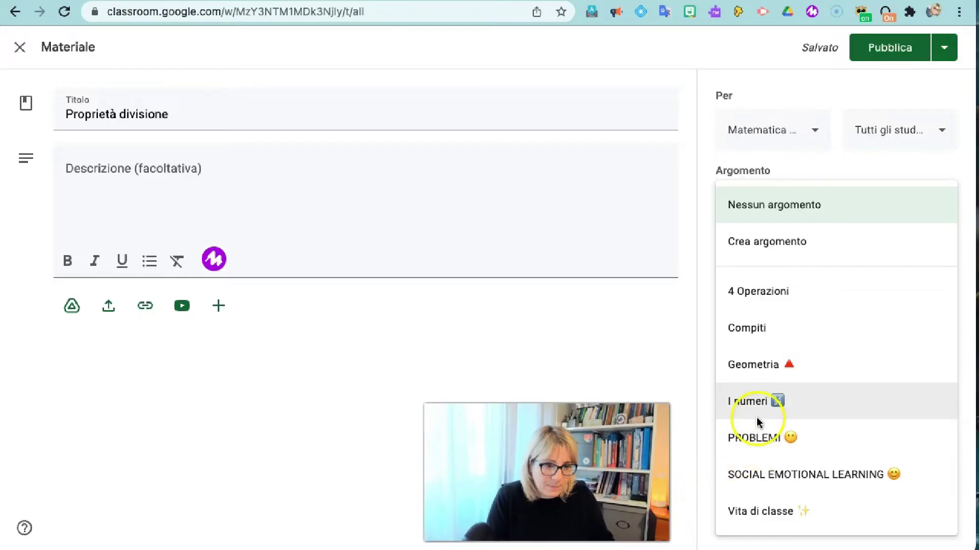
left_click(756, 294)
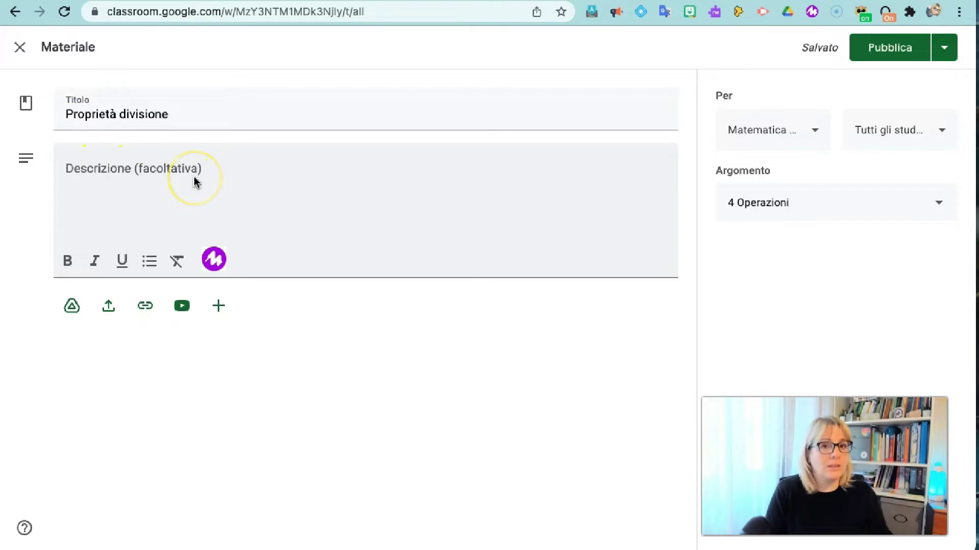
- Browse My Drive for an attachment in the folder A.S. 2021/2022 > Quarta B > matematica
left_click(71, 305)
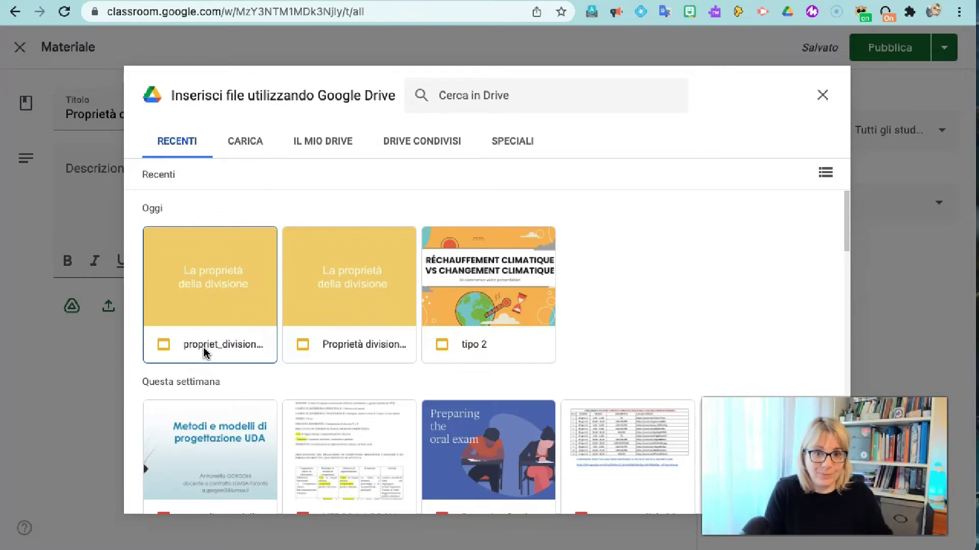
left_click(328, 148)
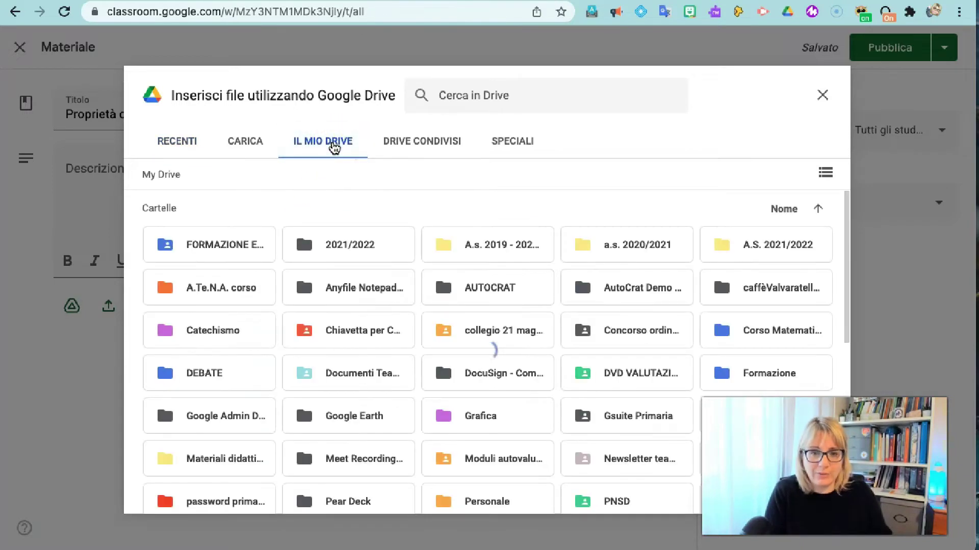
left_click(744, 249)
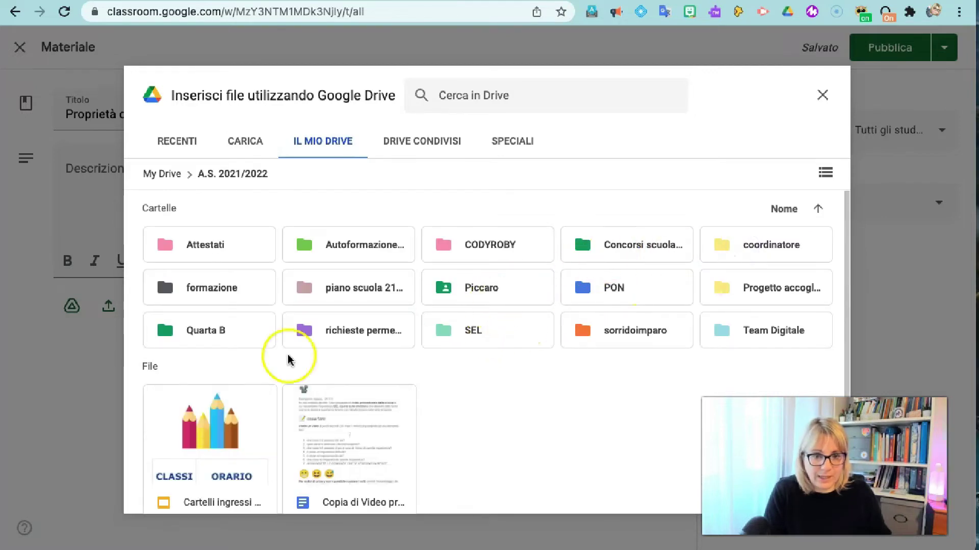
left_click(219, 338)
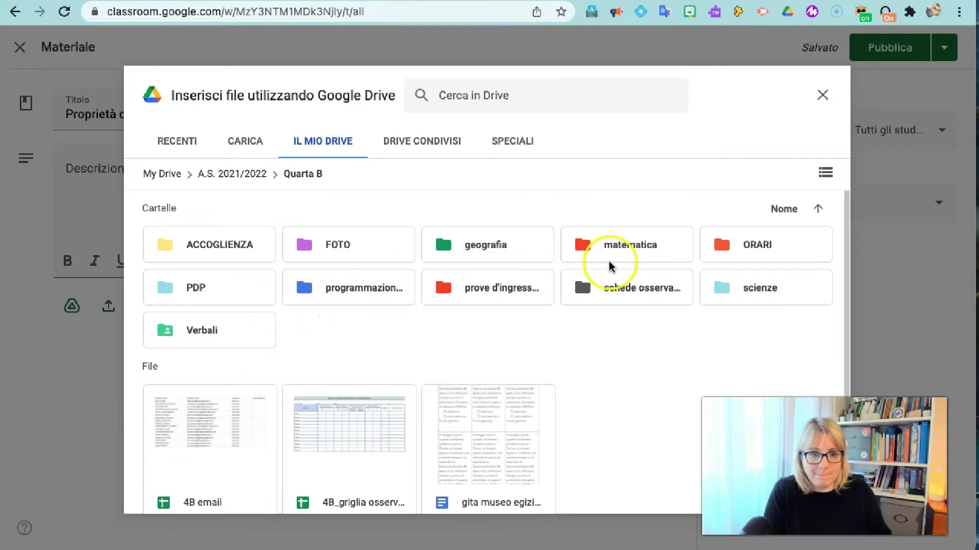
left_click(635, 248)
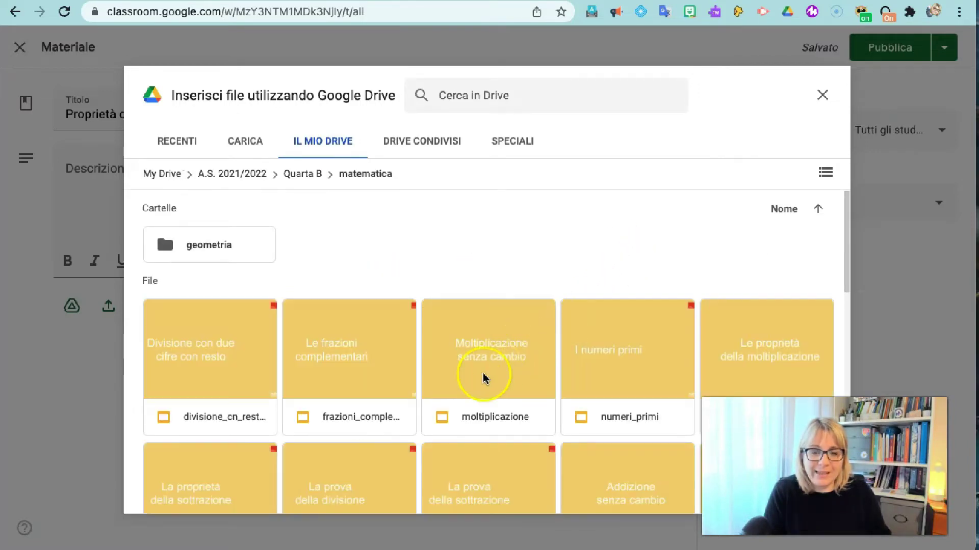
- Attach the "Proprietà divisione" presentation from the matematica folder to the material
scroll(504, 393, "down", 5)
scroll(502, 393, "up", 1)
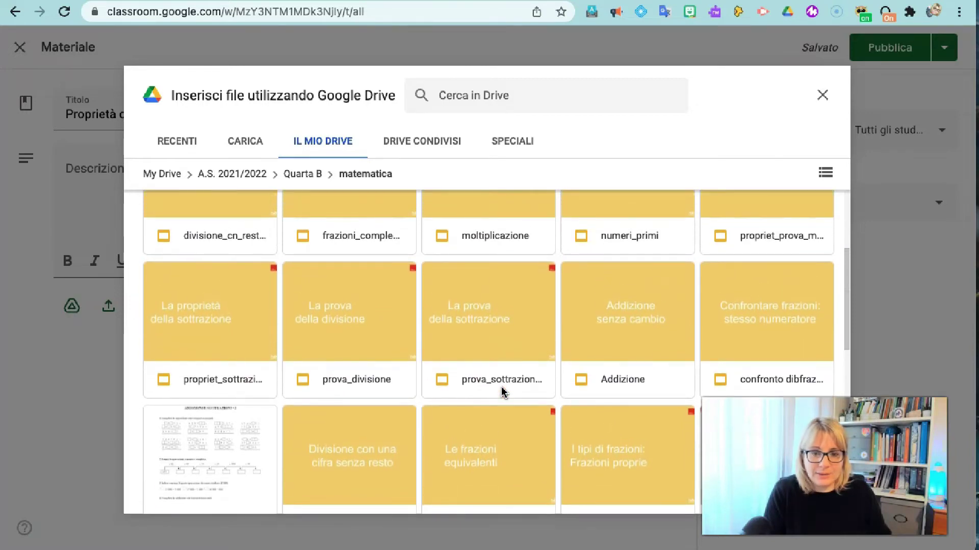
scroll(458, 392, "up", 1)
left_click(393, 390)
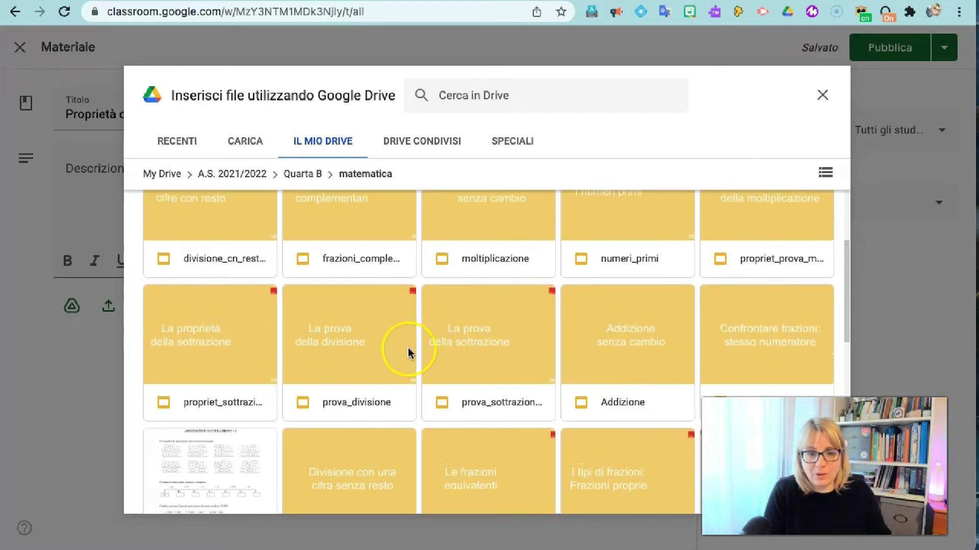
scroll(408, 349, "down", 3)
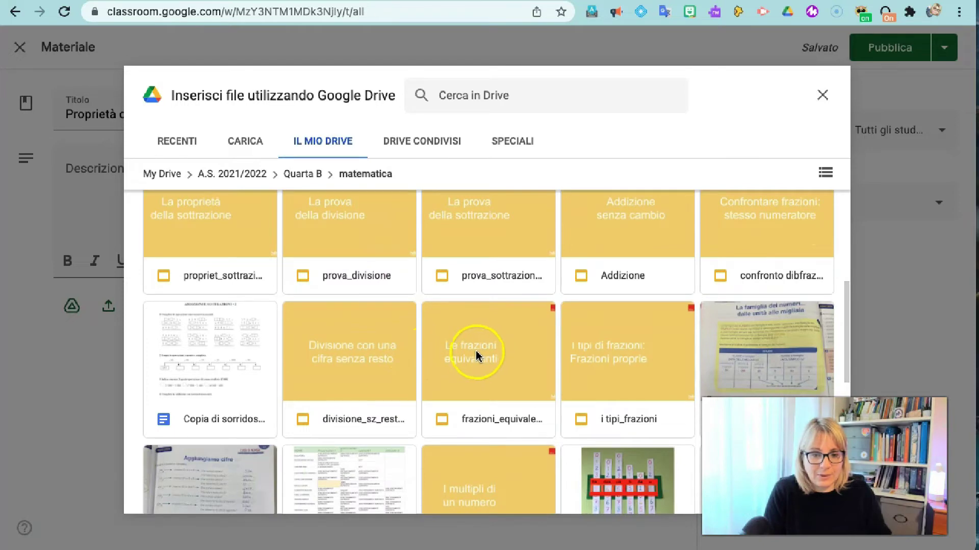
scroll(476, 355, "down", 5)
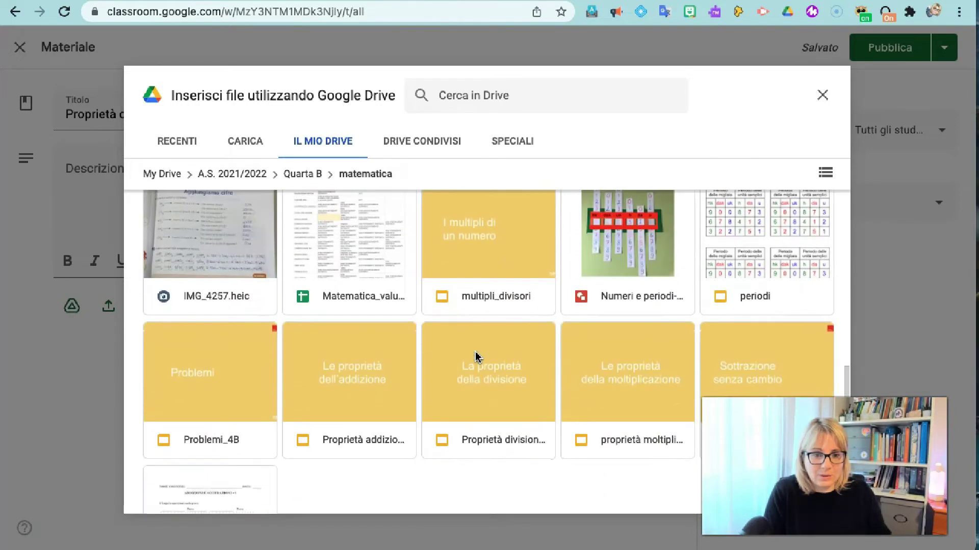
scroll(475, 355, "down", 2)
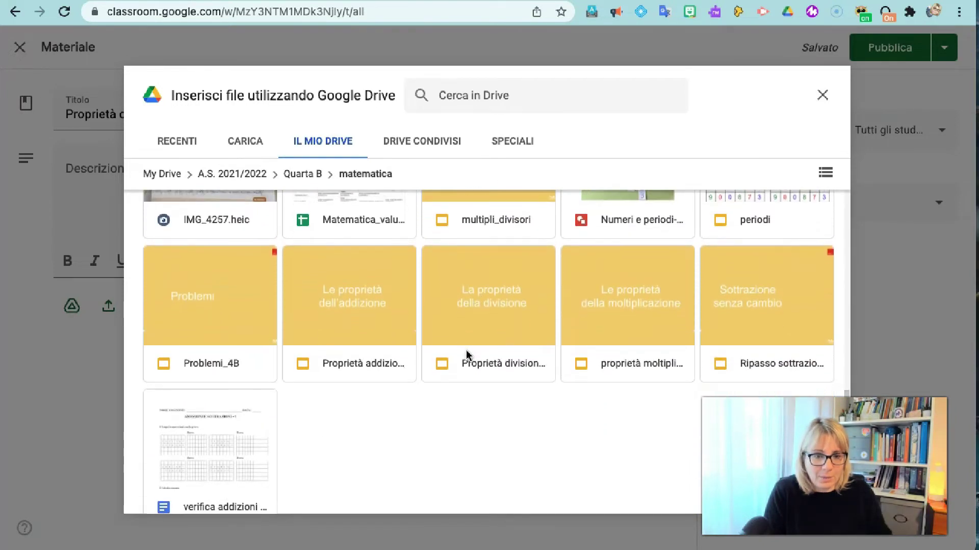
left_click(484, 366)
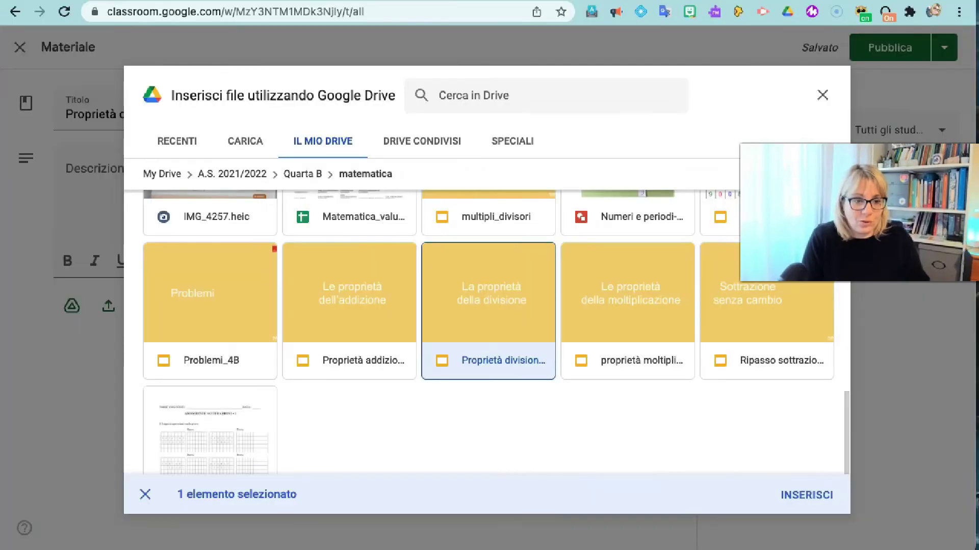
left_click(802, 496)
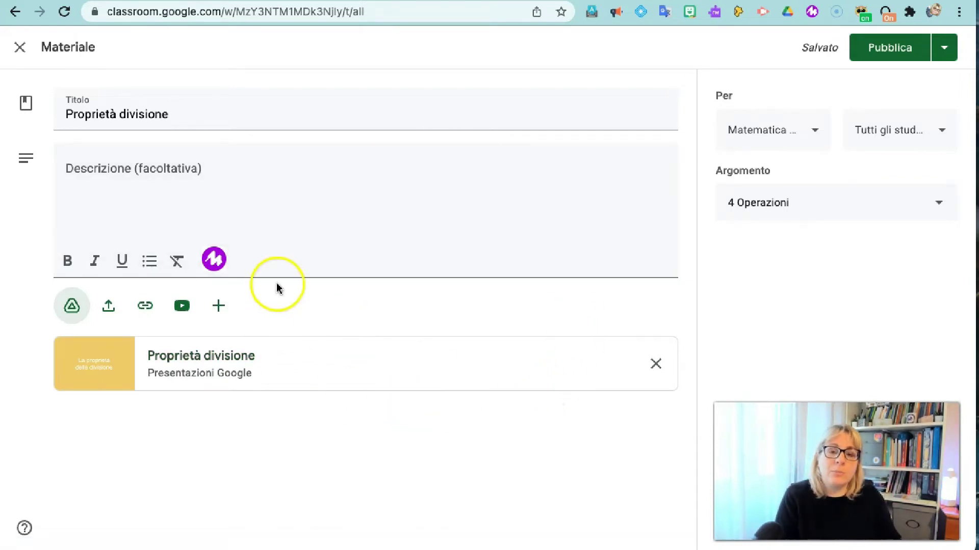
- Save the "Proprietà divisione" material as a draft instead of publishing it
left_click(946, 48)
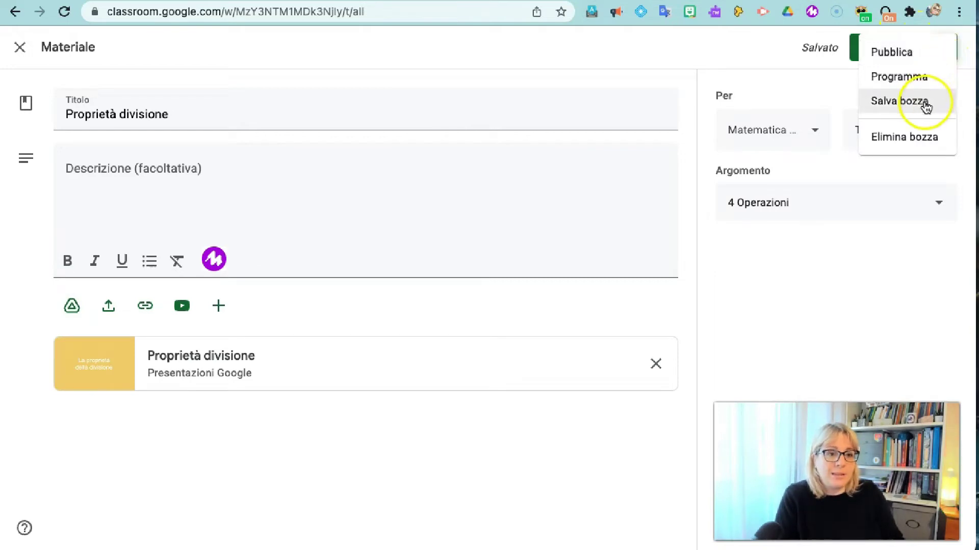
left_click(916, 81)
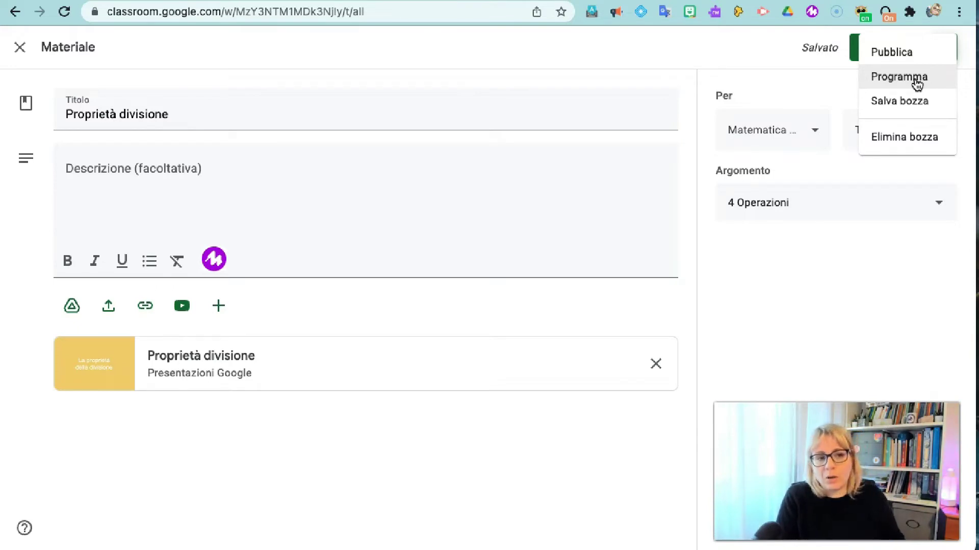
left_click(917, 101)
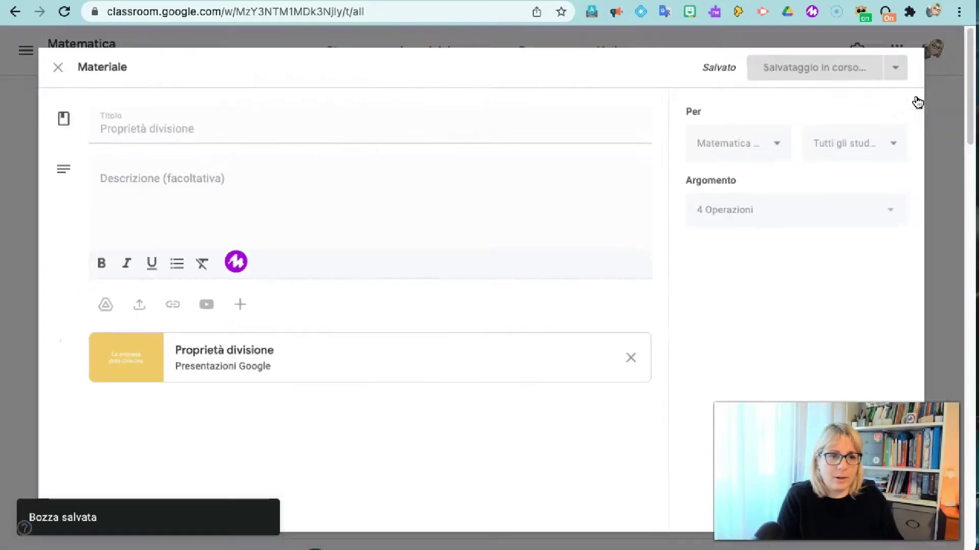
- Delete the duplicate draft "Proprietà divisione" at the start of the 4 Operazioni topic
scroll(552, 358, "down", 10)
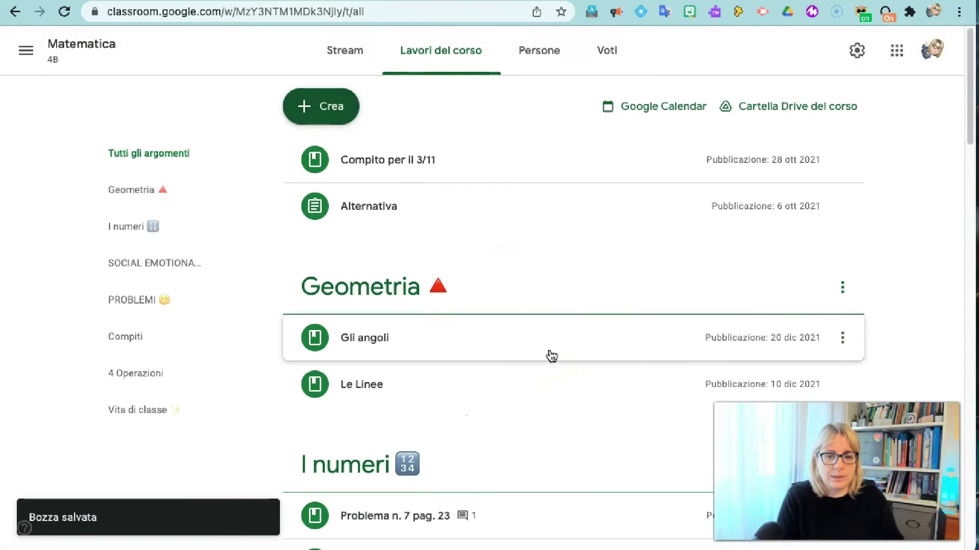
scroll(549, 355, "down", 8)
scroll(552, 356, "down", 12)
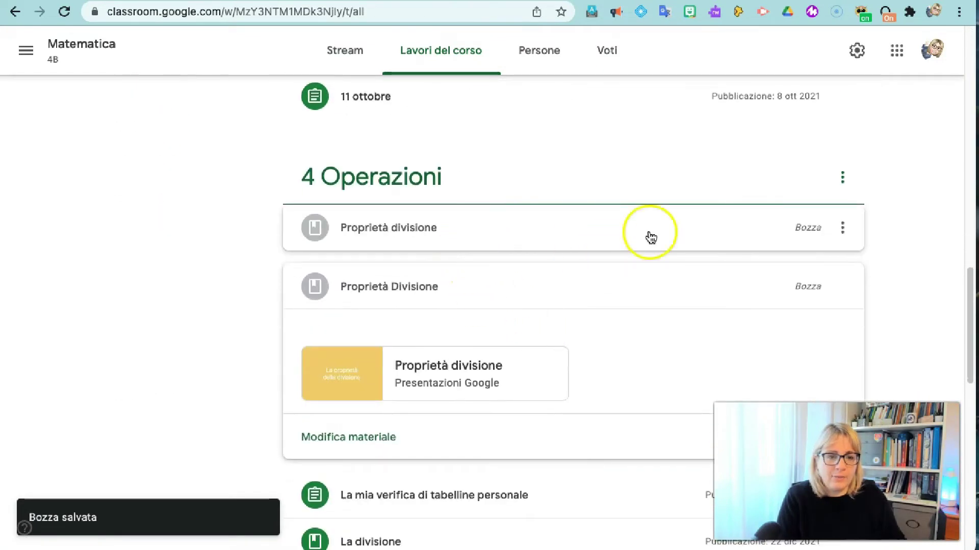
left_click(455, 300)
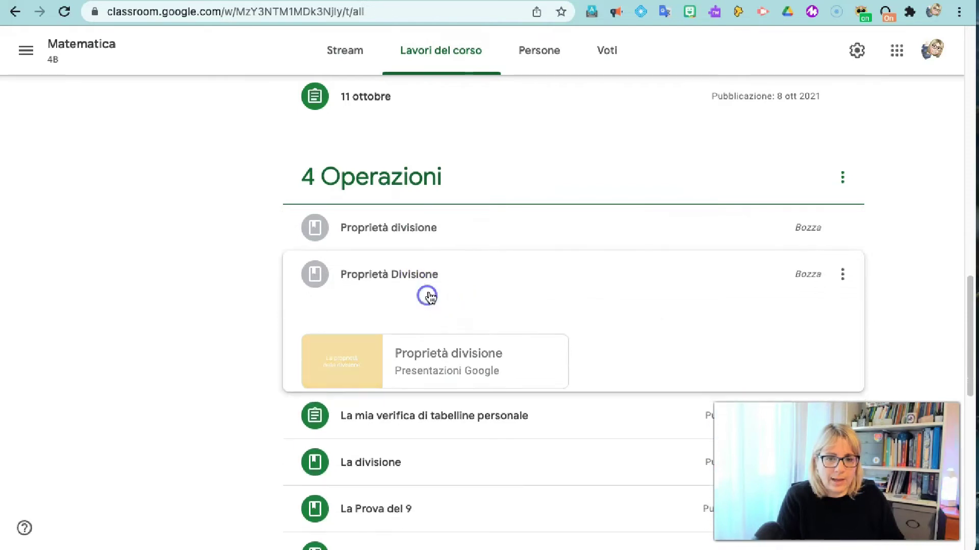
left_click(845, 228)
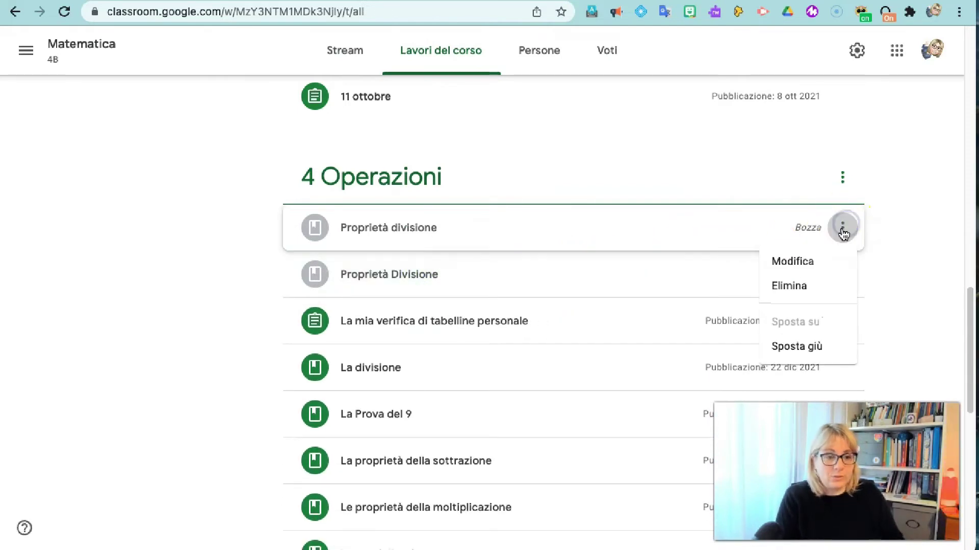
left_click(818, 285)
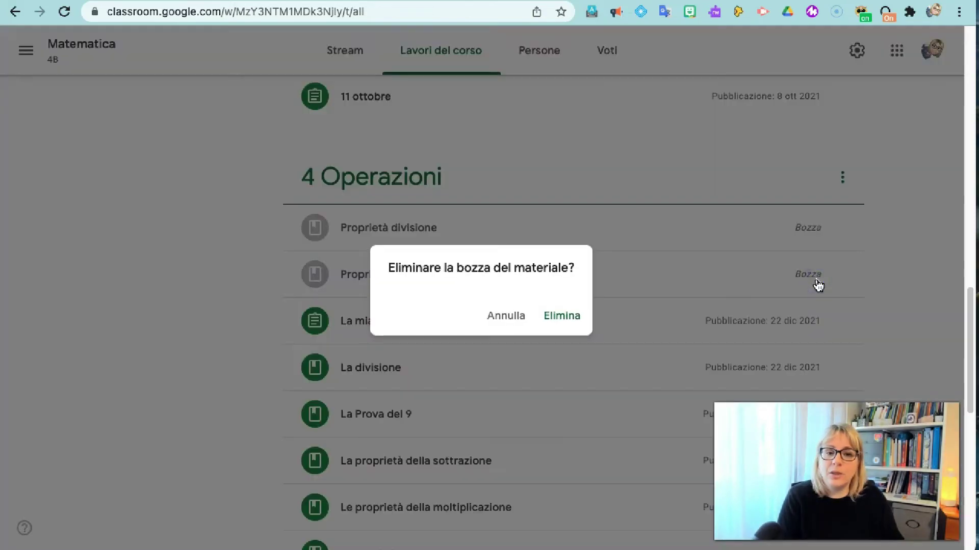
left_click(554, 313)
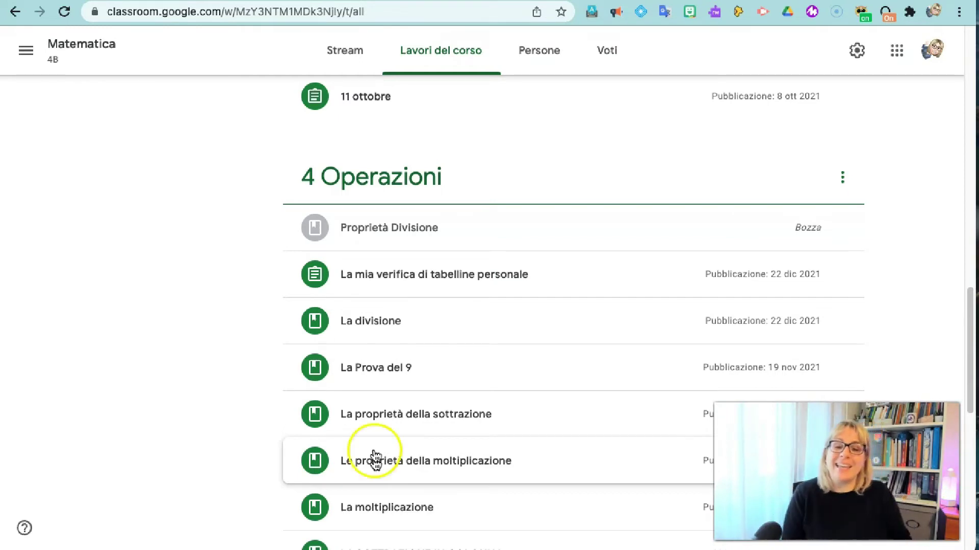
- Expand the assignment "La mia verifica di tabelline personale" to view its instructions and attachment
left_click(420, 288)
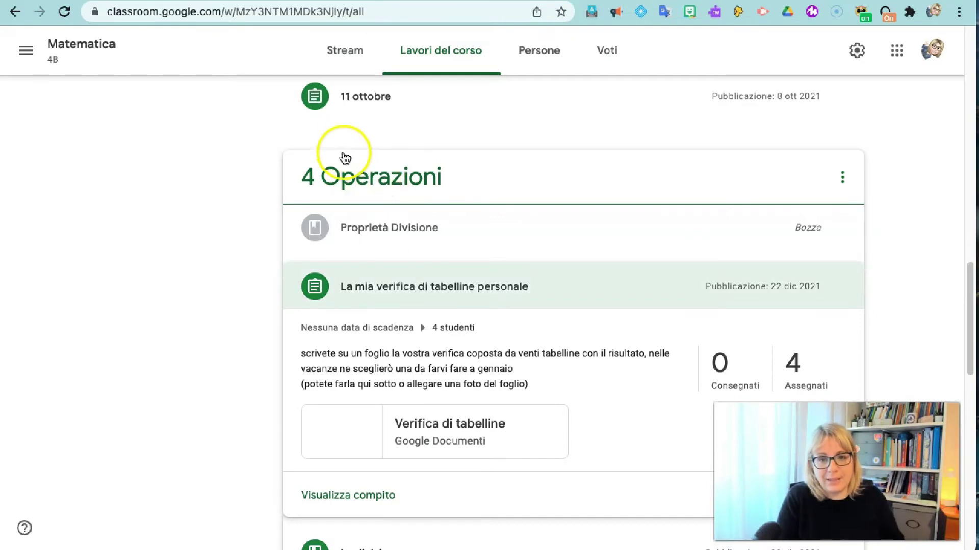
- Create a new assignment in the course work and title it "Compito"
scroll(344, 158, "up", 15)
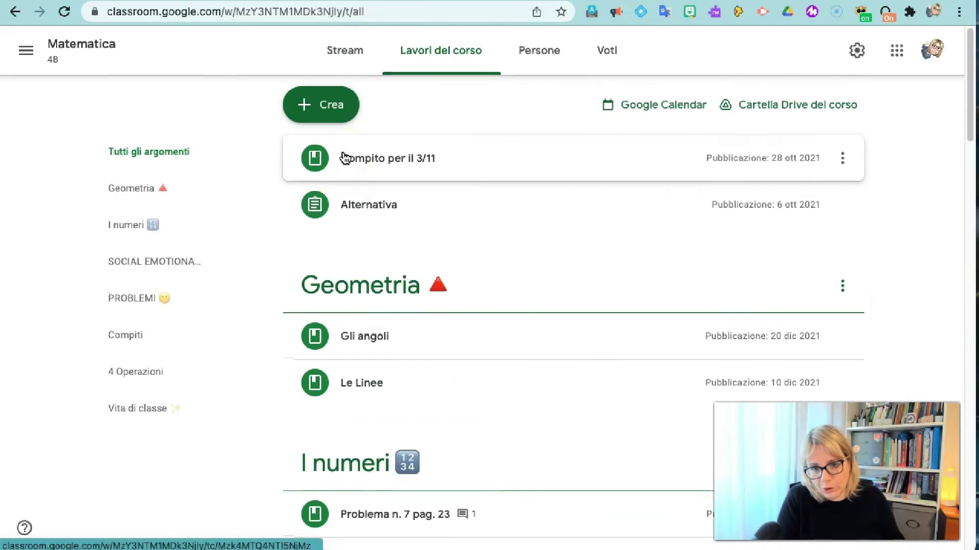
left_click(312, 111)
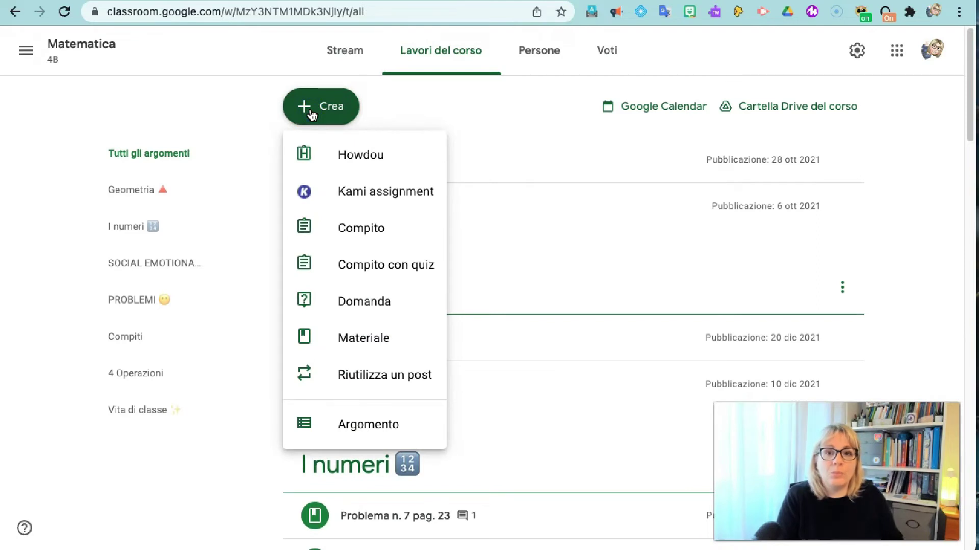
left_click(352, 238)
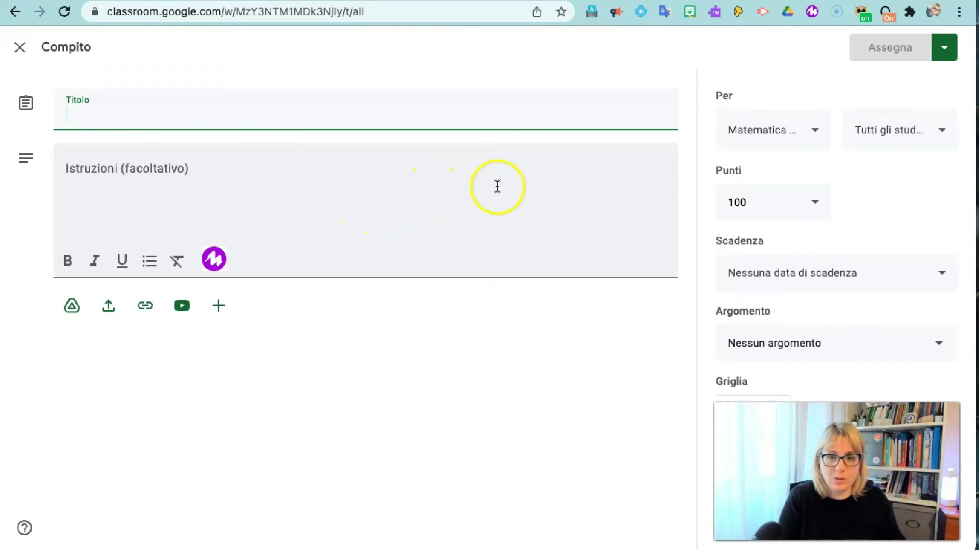
type("C")
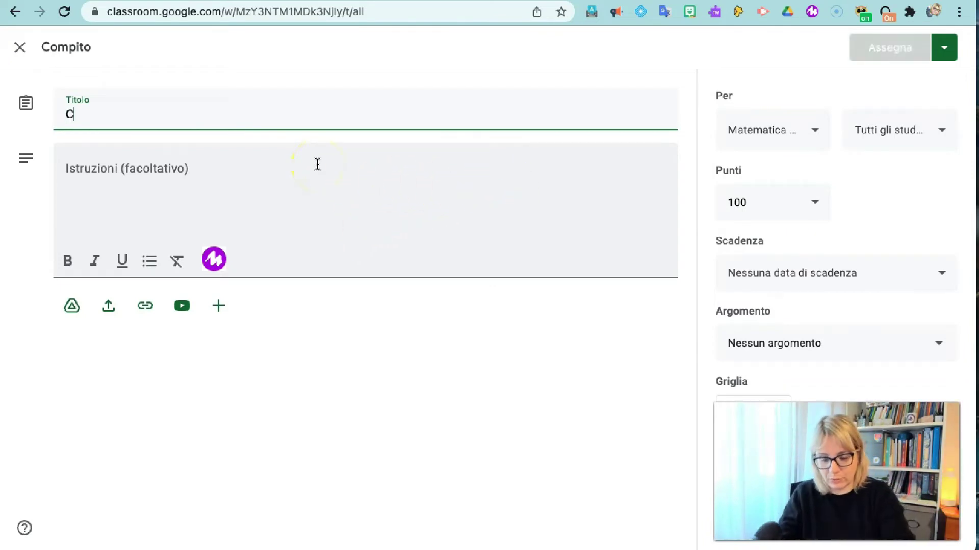
type("ompito")
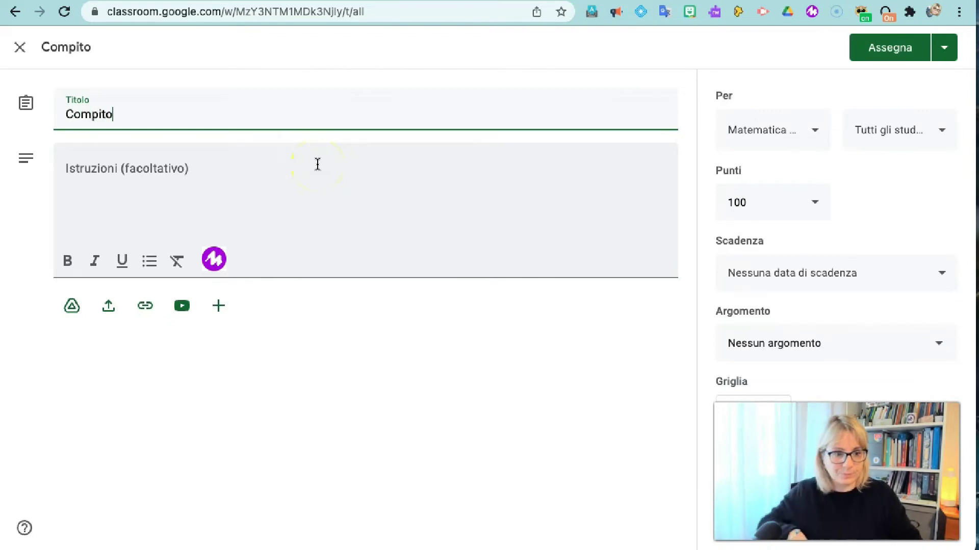
- Limit the "Compito" assignment's recipients to the first three students in the class list instead of all students
left_click(940, 132)
left_click(787, 60)
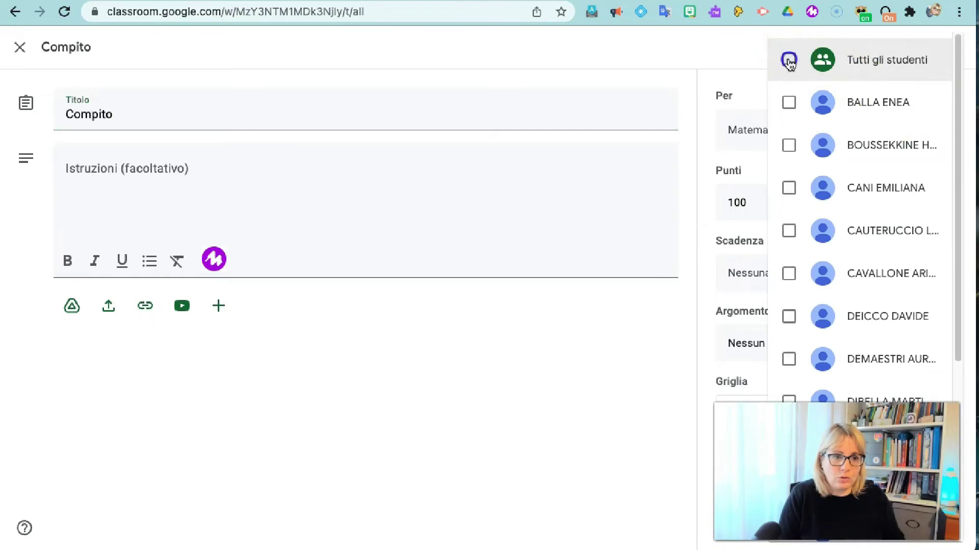
left_click(791, 60)
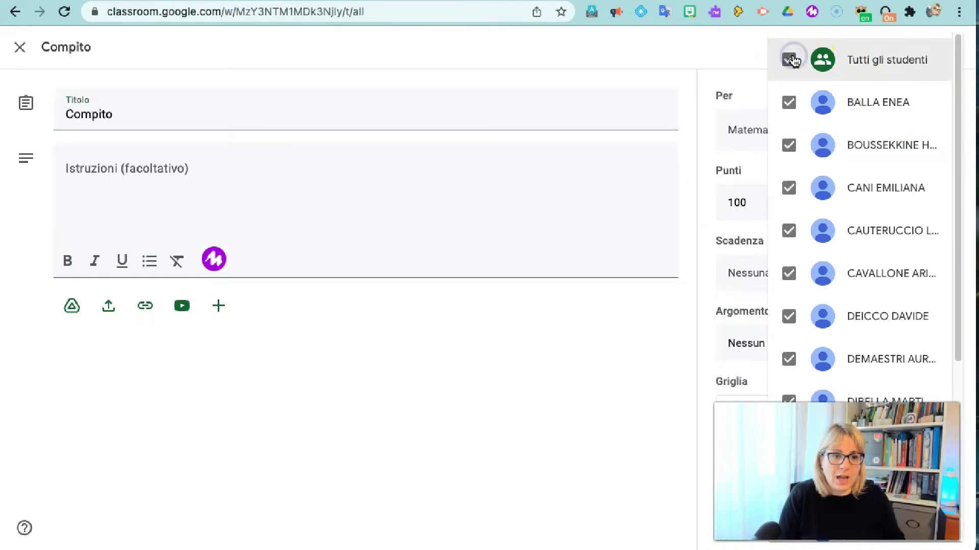
left_click(792, 60)
left_click(788, 102)
left_click(789, 145)
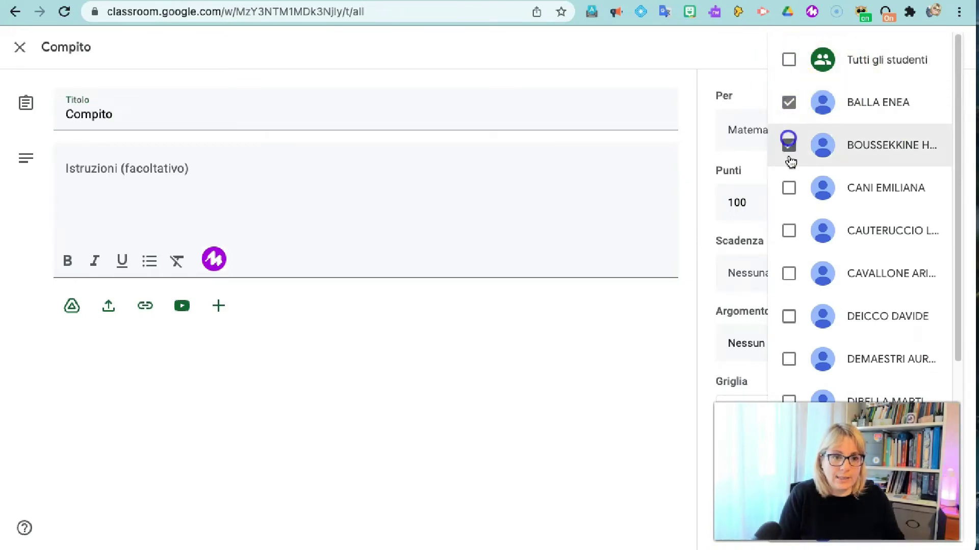
left_click(789, 187)
left_click(742, 63)
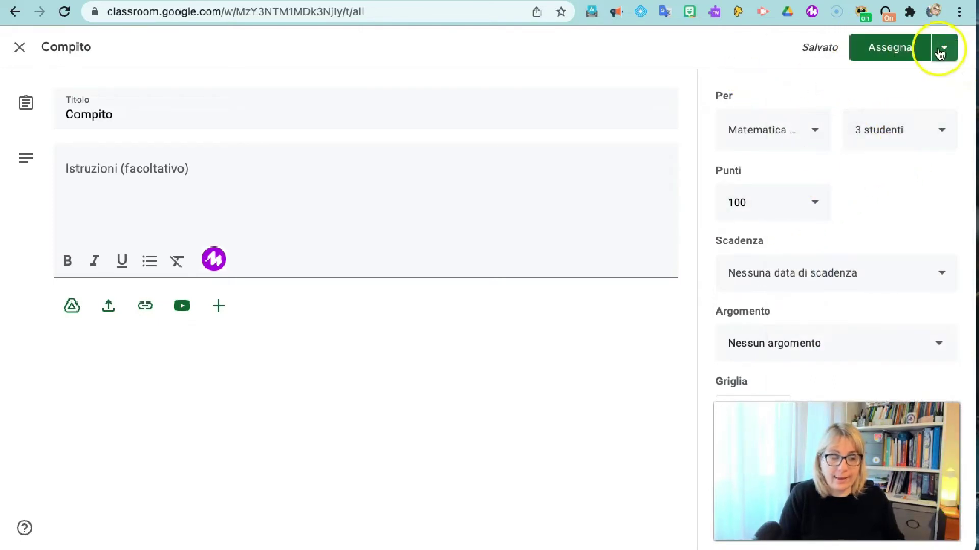
- File the "Compito" assignment under the Compiti topic and close its editor without assigning it
left_click(935, 343)
left_click(754, 328)
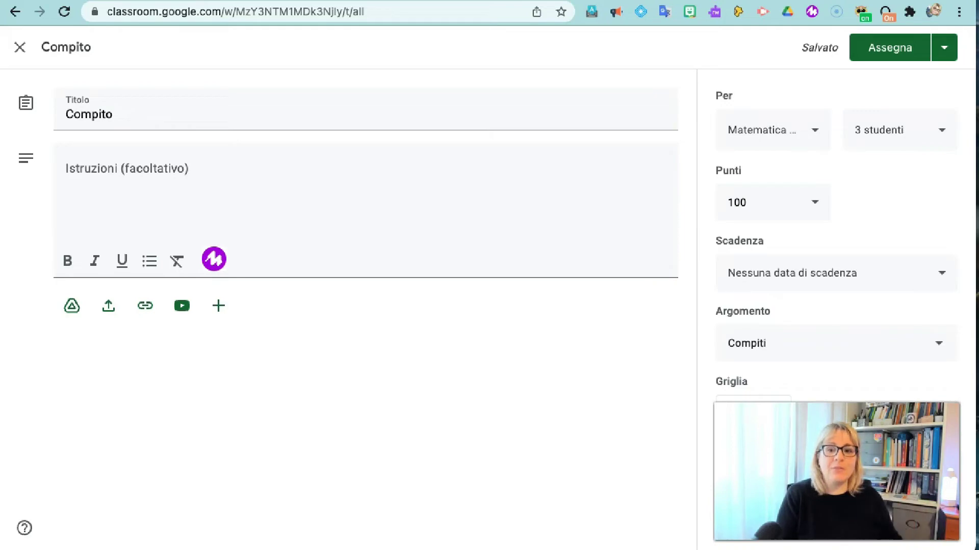
left_click(19, 46)
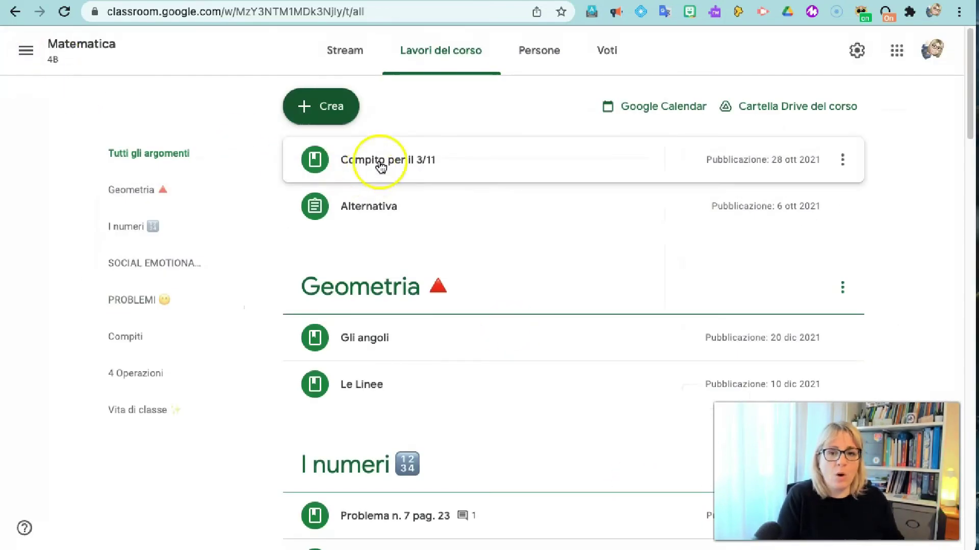
- Switch to the Stream of the ITA_3A course and start a new announcement, dismissing the introductory notices
left_click(339, 53)
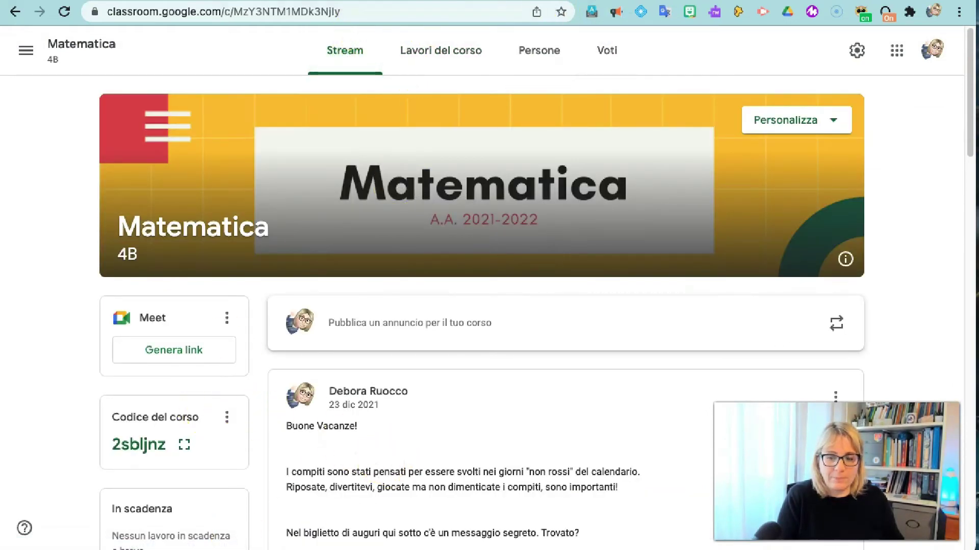
left_click(312, 215)
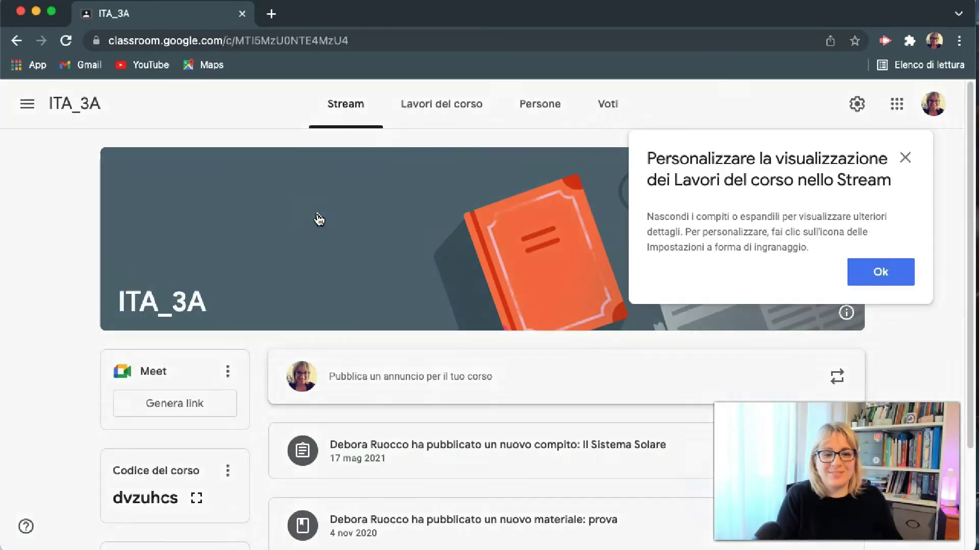
left_click(877, 269)
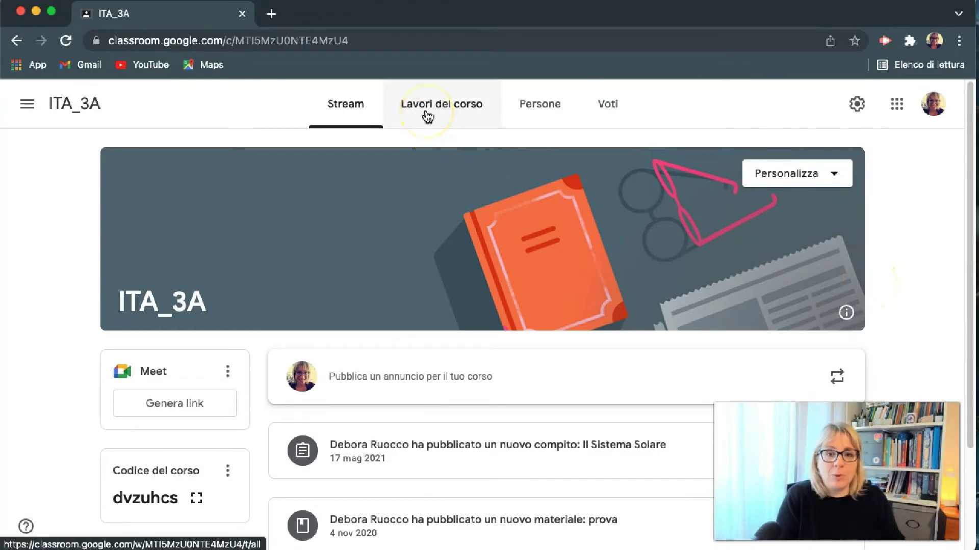
left_click(415, 375)
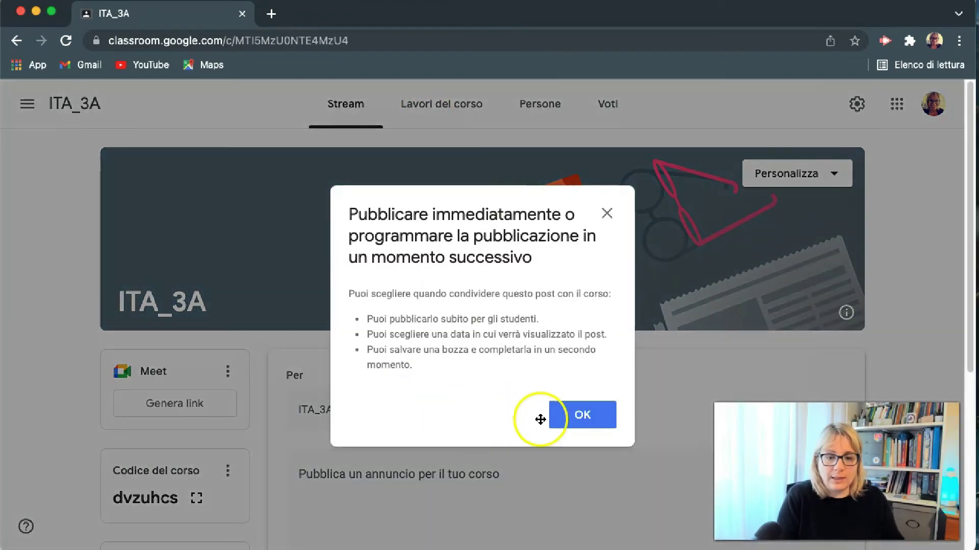
left_click(566, 415)
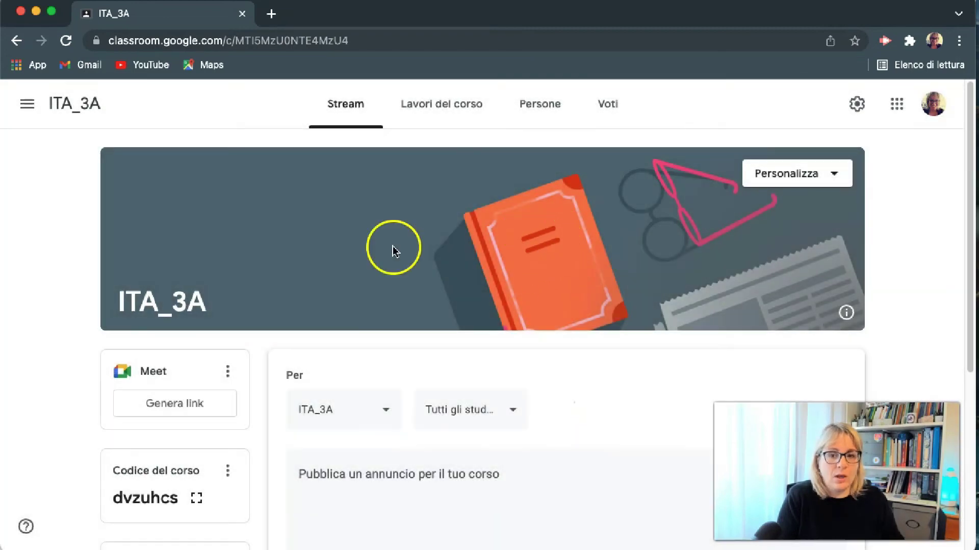
- Generate a Meet link for the ITA_3A course and save it as visible to students
left_click(162, 411)
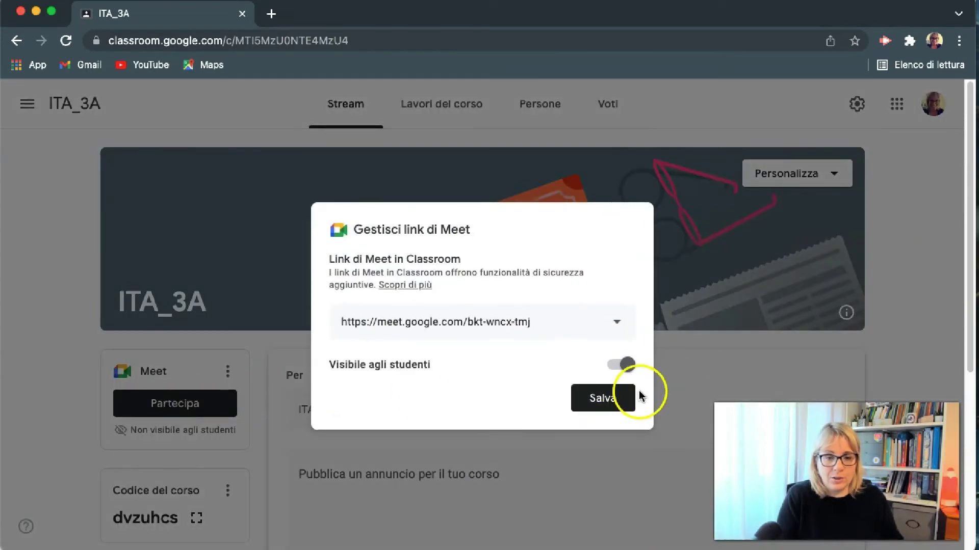
left_click(608, 403)
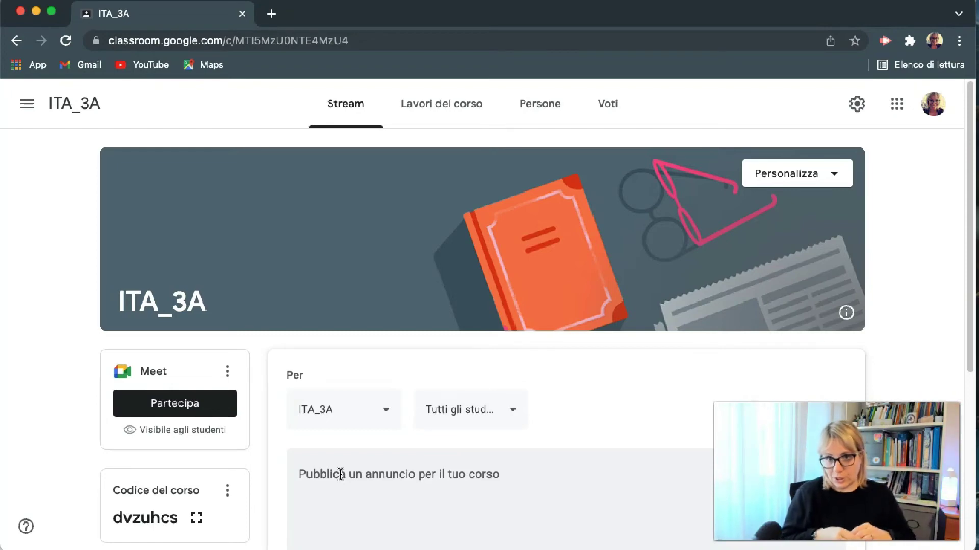
- Publish the announcement "Ci vediamo alle 08:45 su Meet" to all students in the ITA_3A Stream
left_click(378, 483)
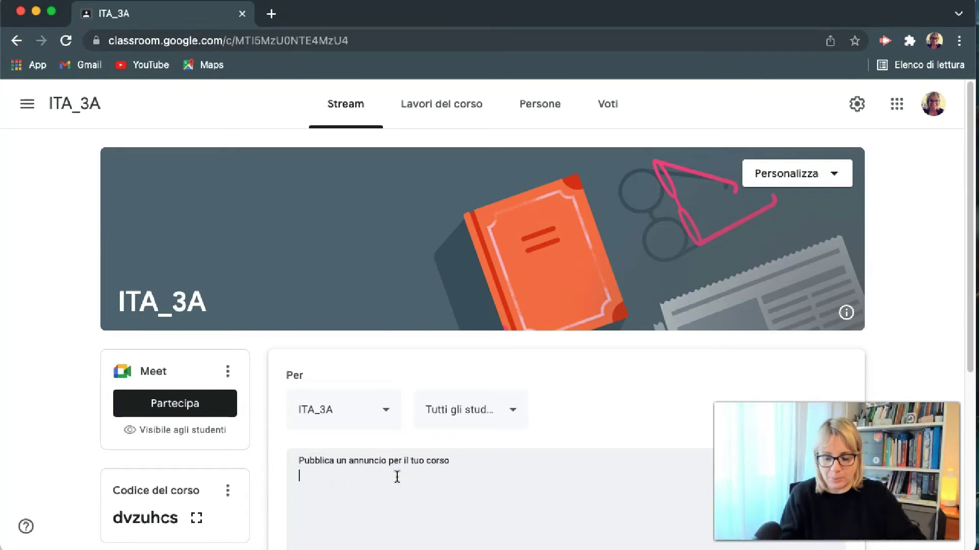
type("Ci ")
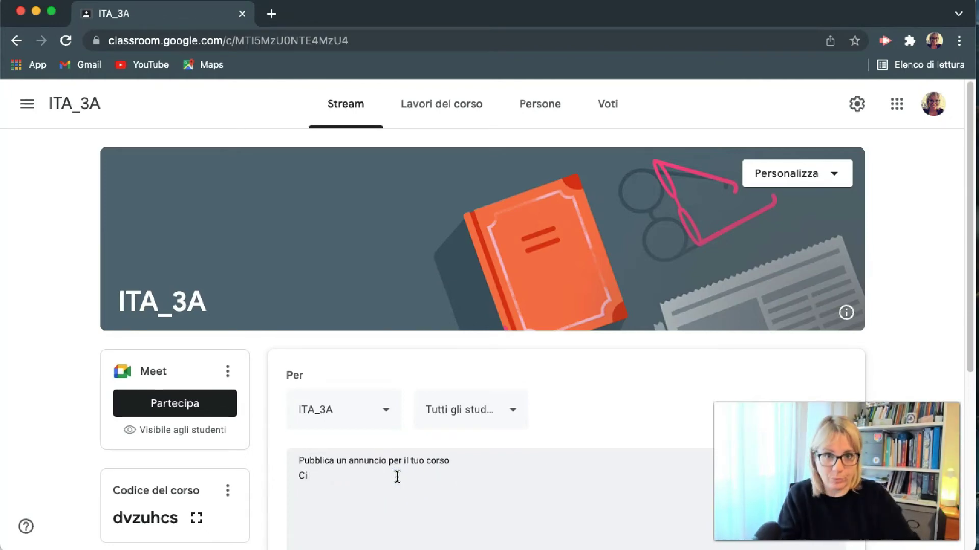
type("vediamo")
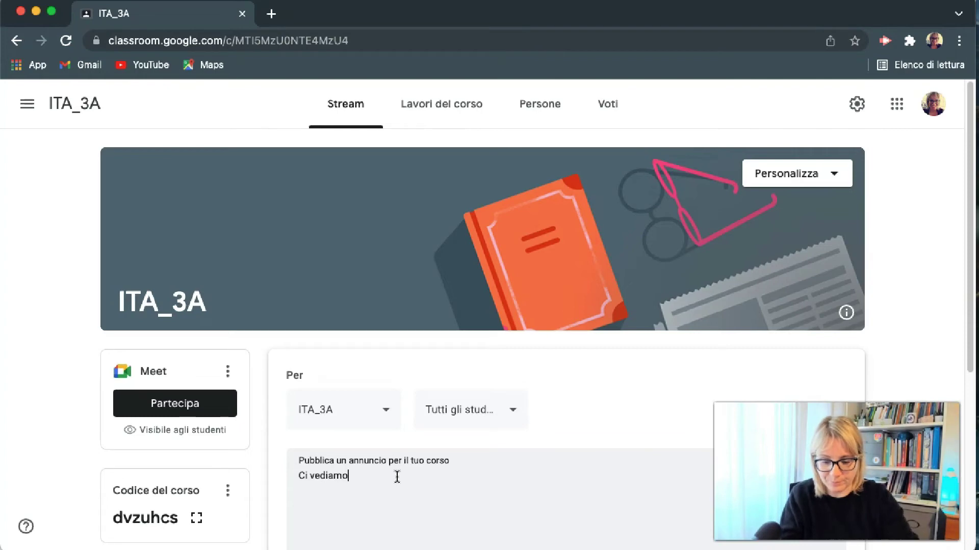
type(" alle 08")
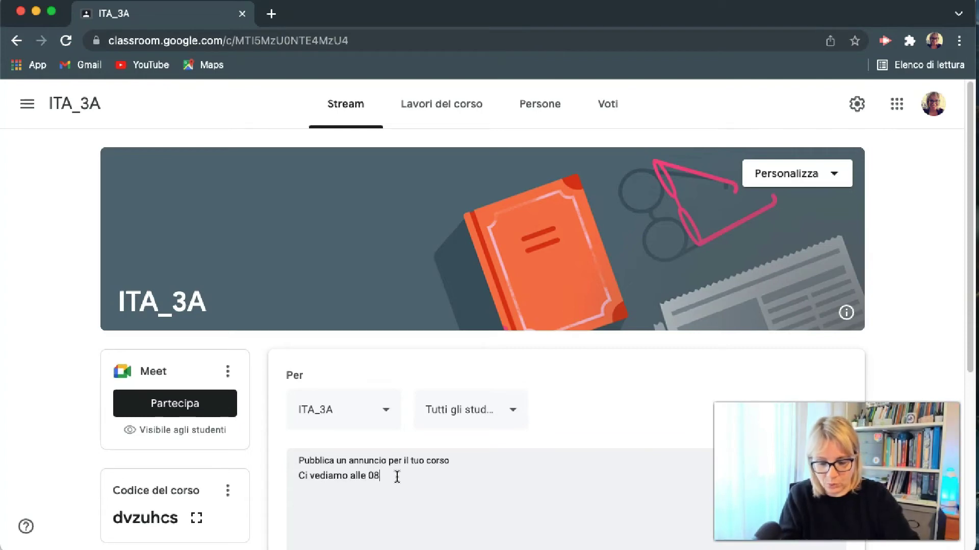
type(":45")
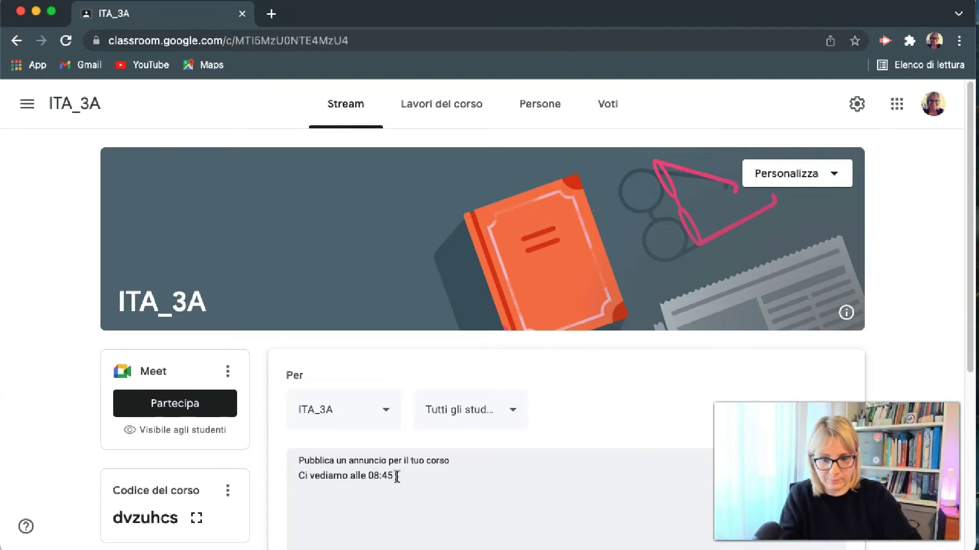
type(" su Mee")
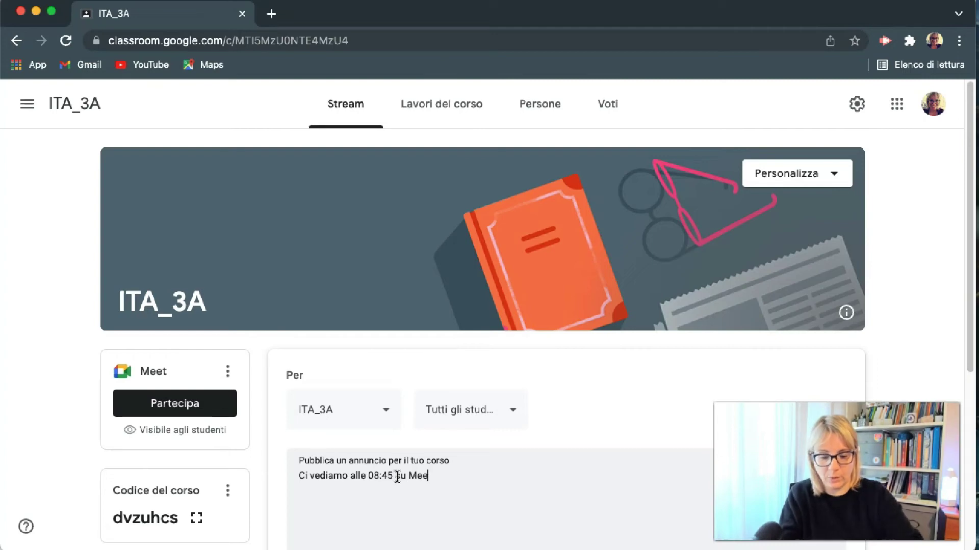
type("t")
key("Return")
scroll(568, 520, "down", 6)
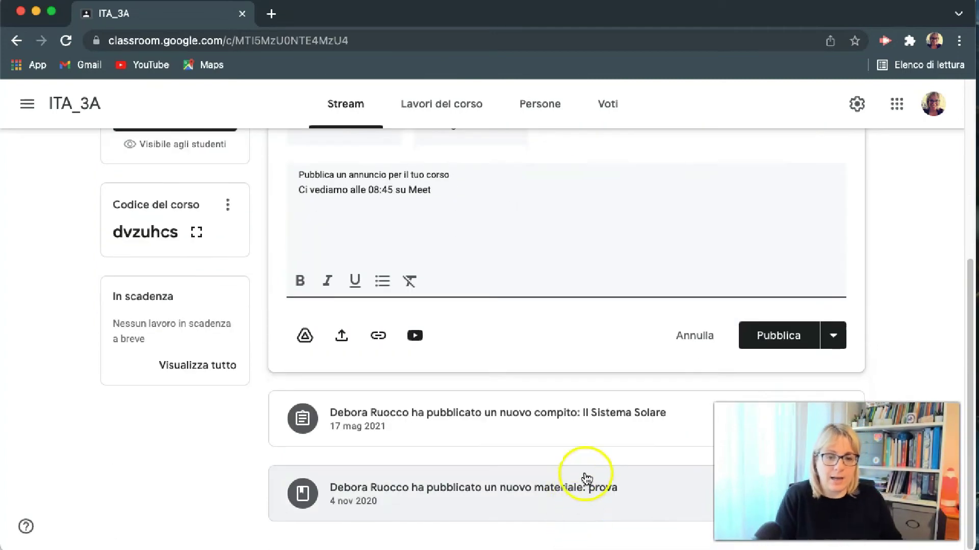
scroll(597, 459, "up", 2)
scroll(722, 393, "down", 1)
left_click(760, 373)
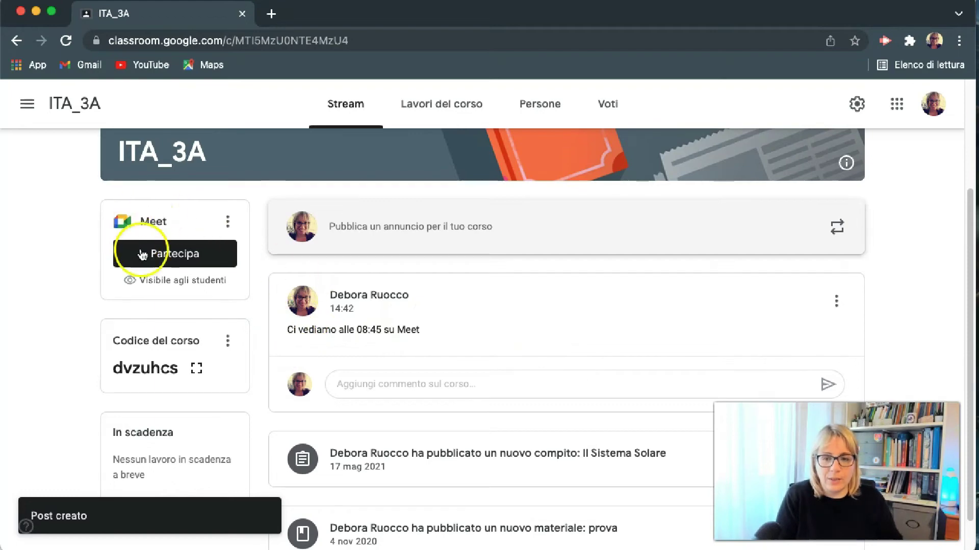
- Join the course's Meet call and present the browser window titled "Proprietà divisione"
left_click(157, 259)
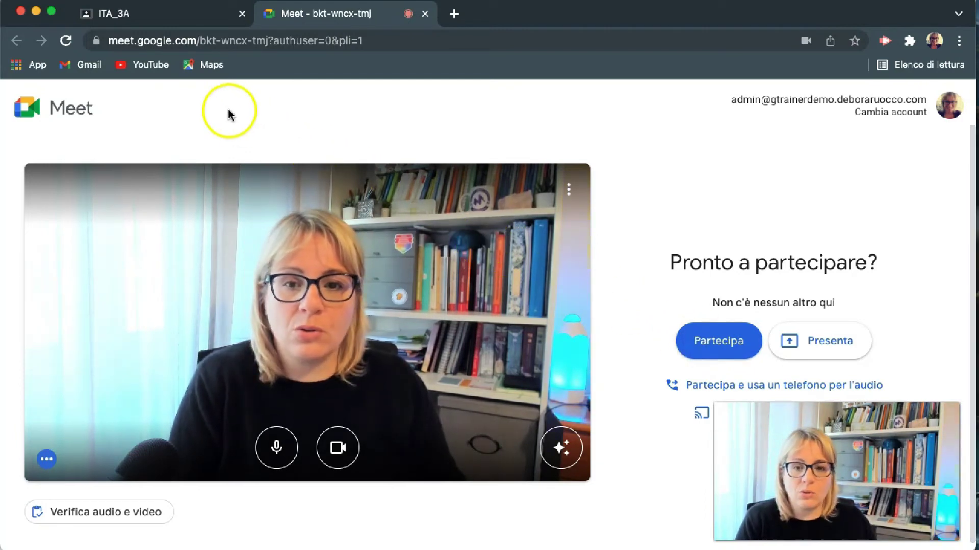
left_click(700, 342)
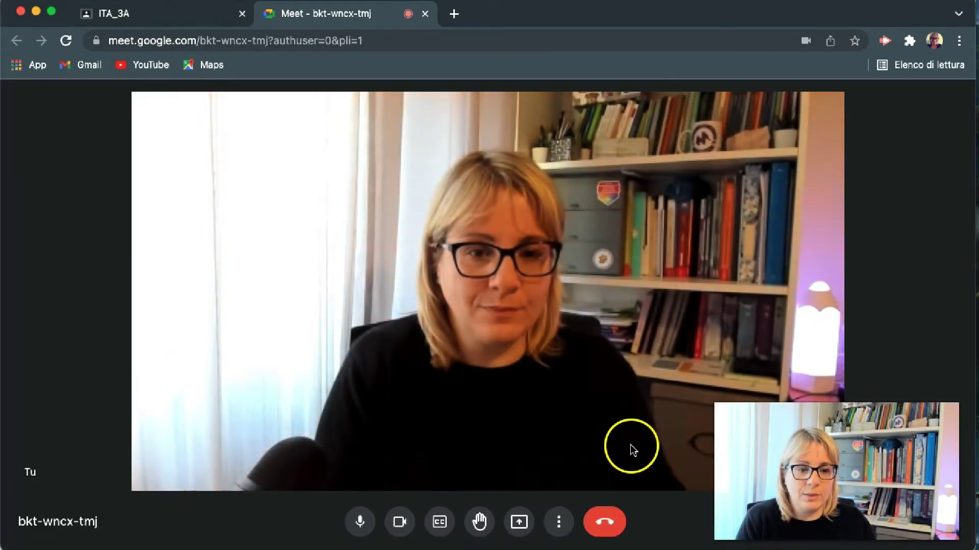
left_click(520, 524)
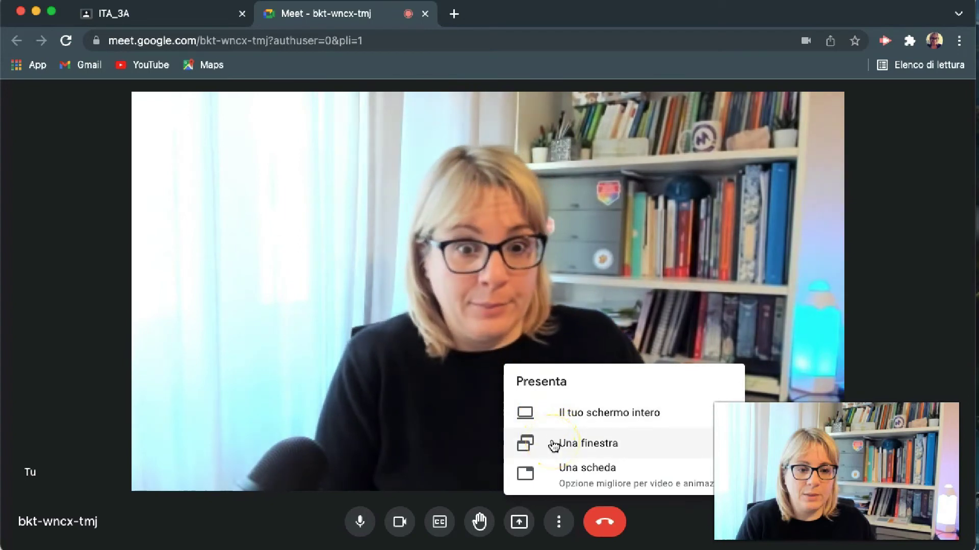
left_click(571, 447)
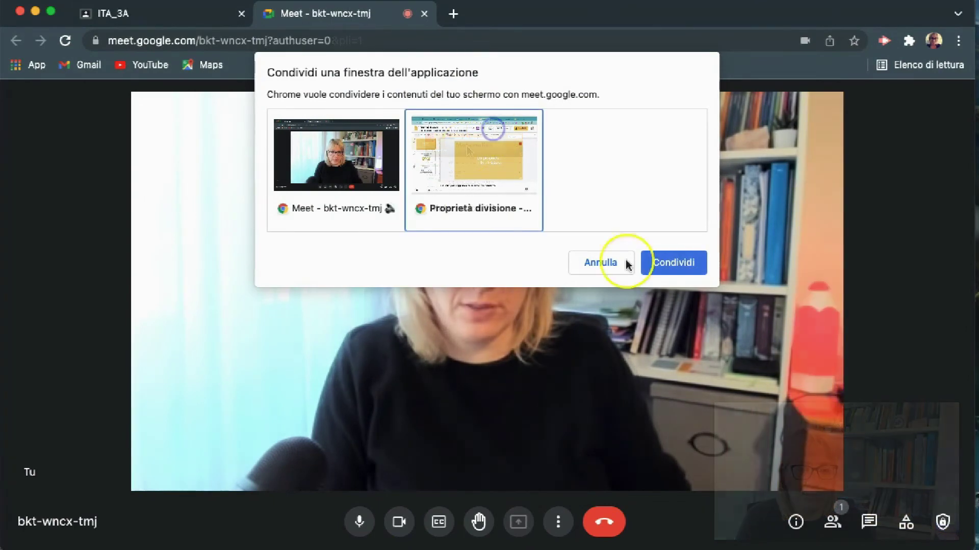
left_click(671, 263)
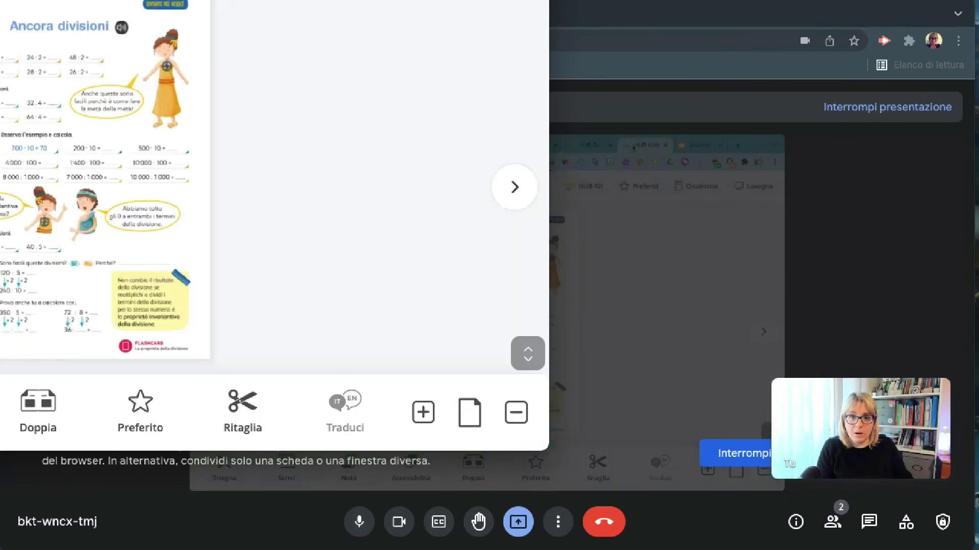
- Show the exercises on the "Ancora divisioni" textbook page in the presented window at an enlarged, readable size
left_click(427, 412)
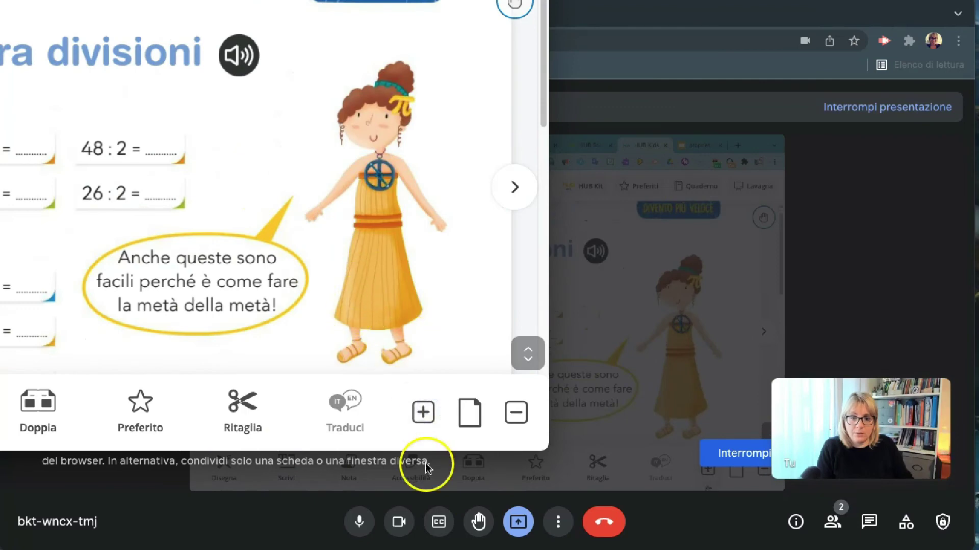
left_click(516, 413)
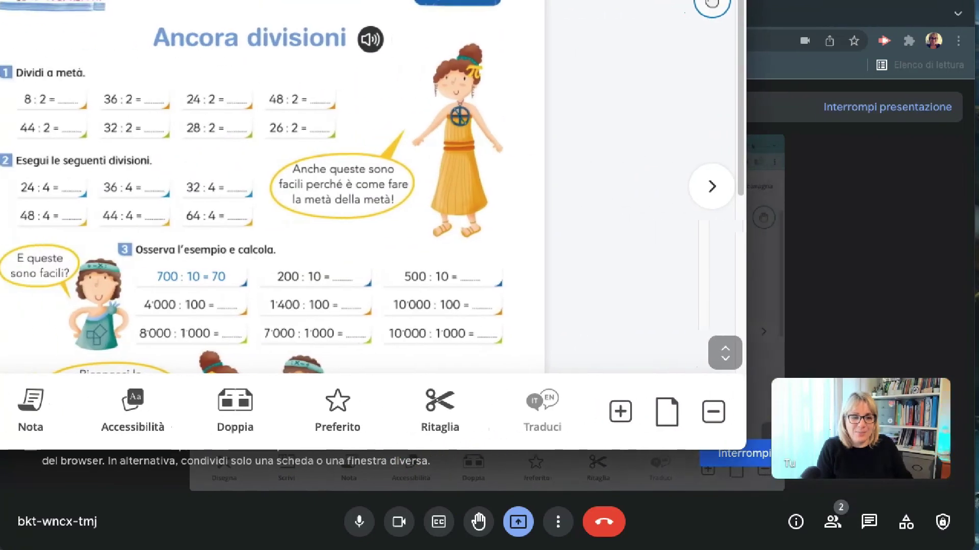
left_click(199, 181)
scroll(200, 181, "up", 1)
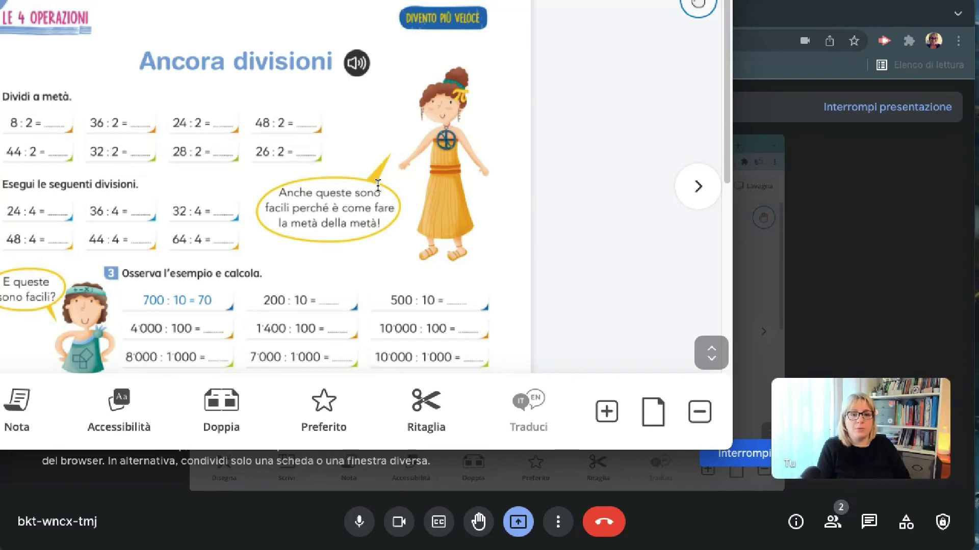
- Return to the Meet window and leave the call
left_click(612, 537)
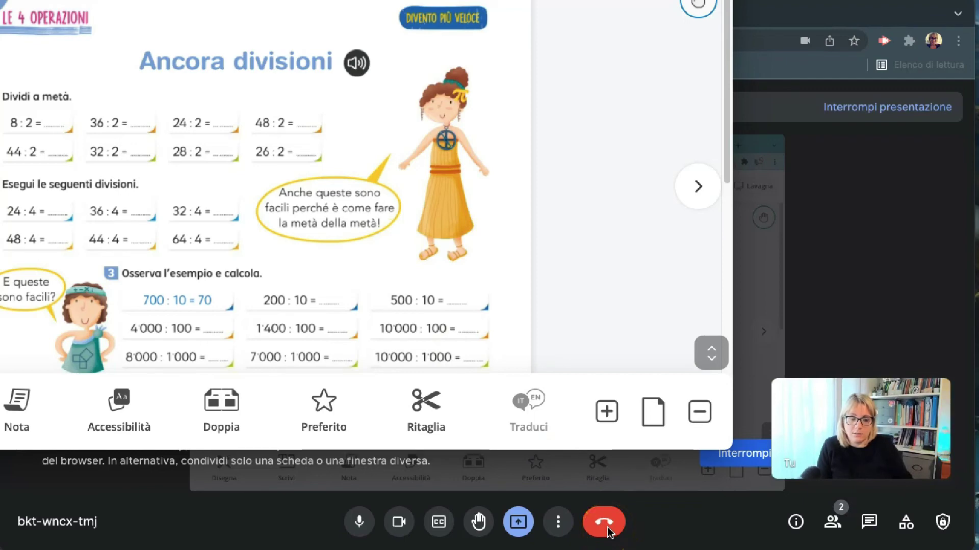
left_click(608, 530)
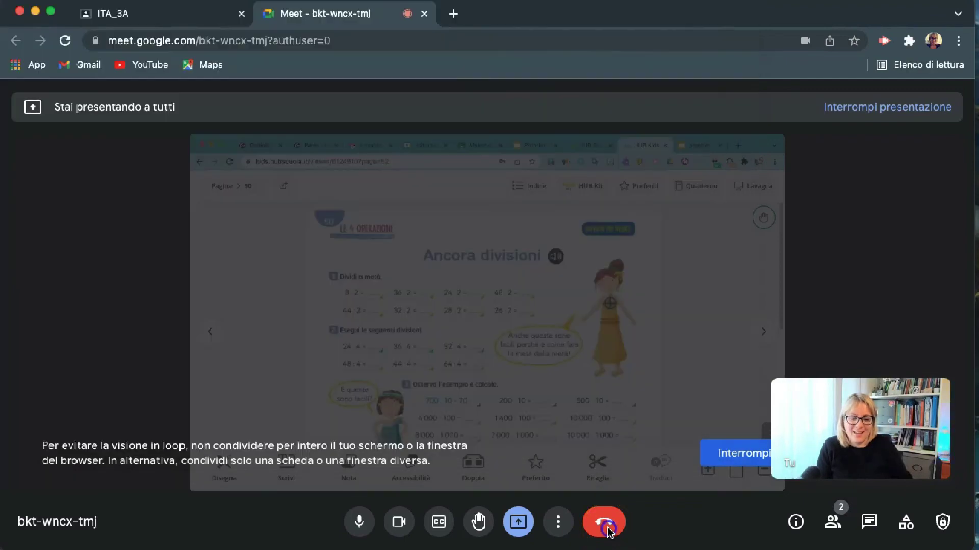